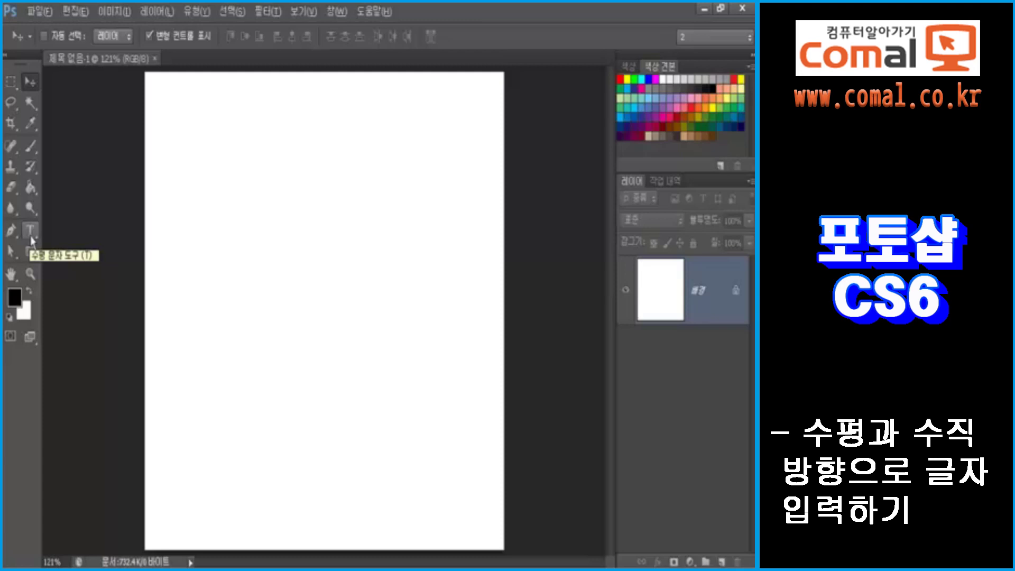
Create horizontal point text reading "123658" in the upper-left area of the blank page and commit it.
click(32, 234)
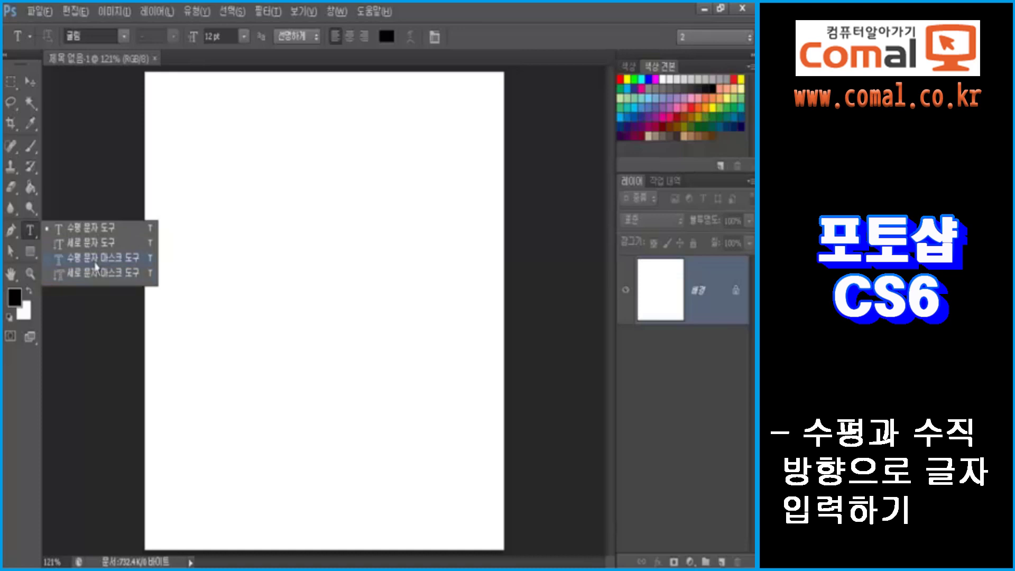
click(90, 232)
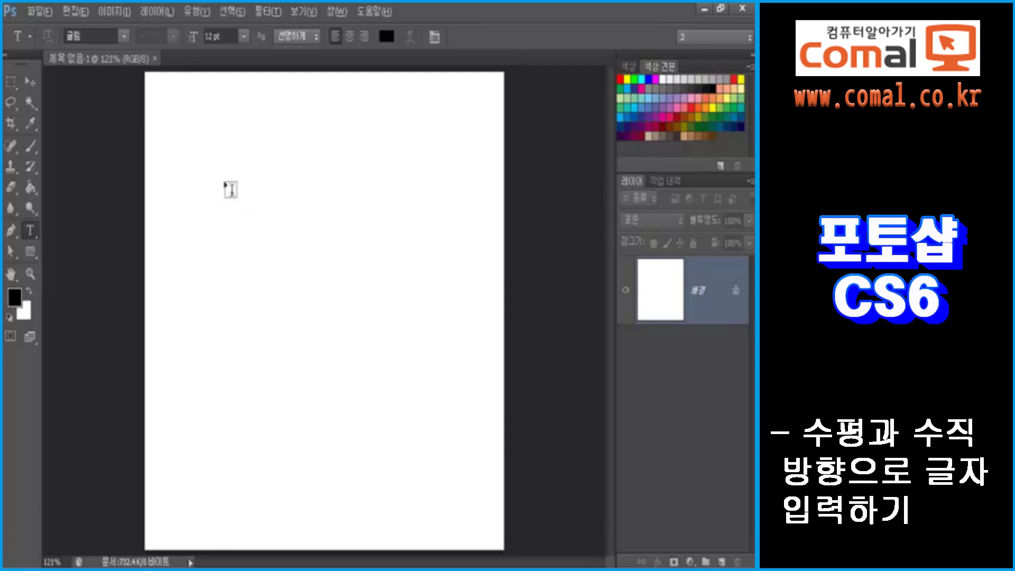
click(188, 135)
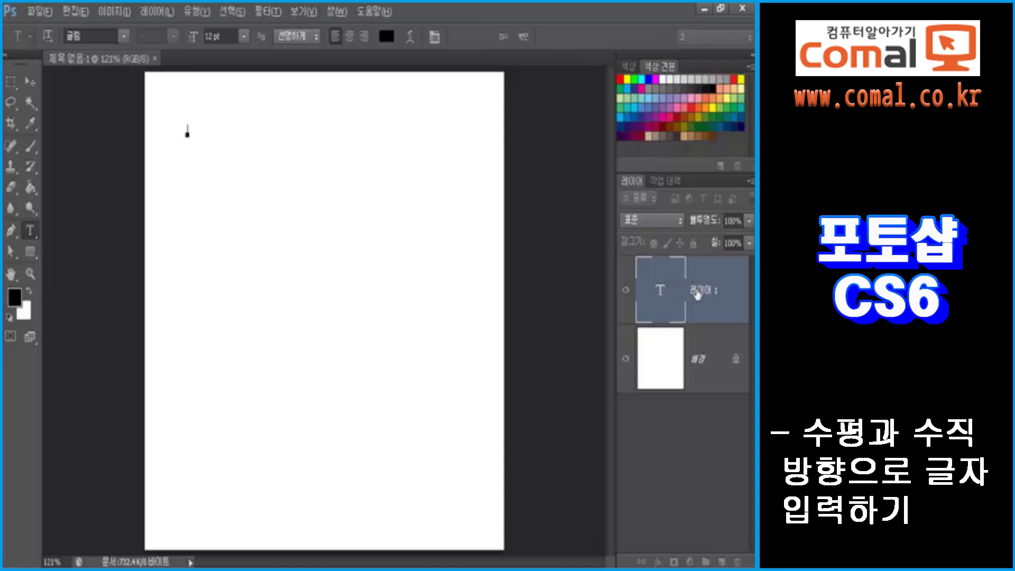
text(123658)
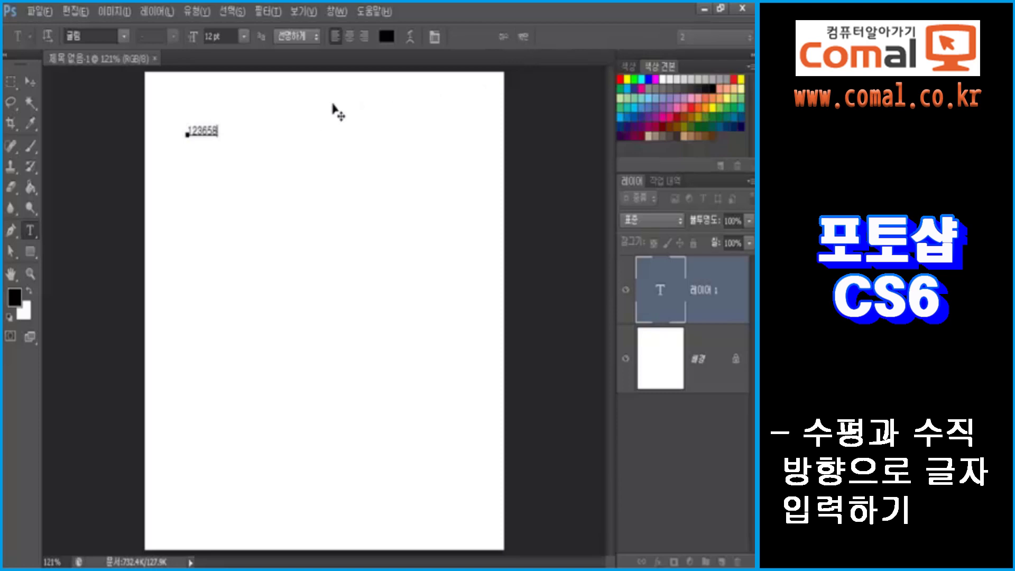
click(522, 36)
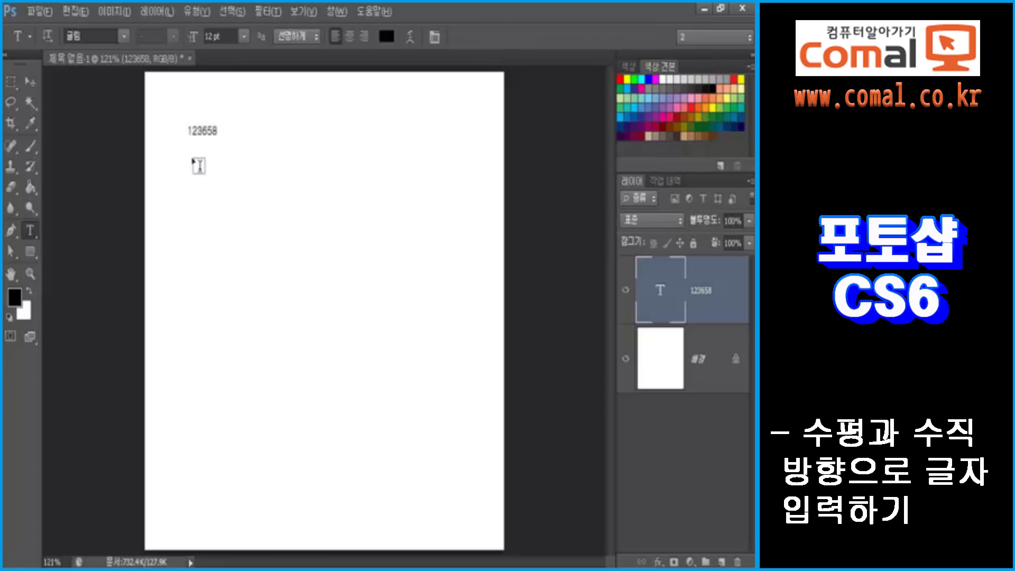
Draw a paragraph text box over the empty area below the number text, then discard it.
drag(190, 158, 444, 484)
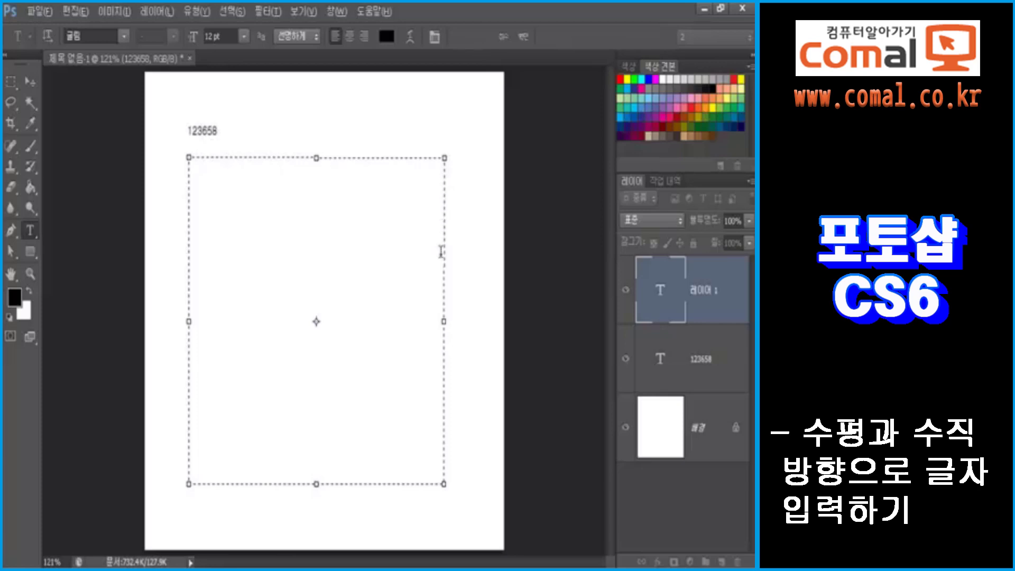
click(501, 38)
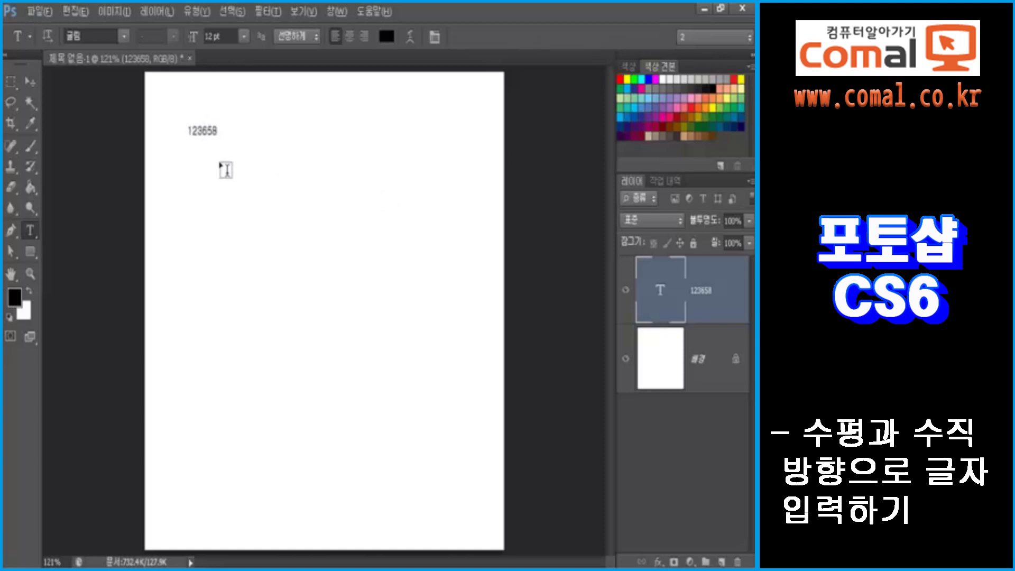
Select the whole "123658" text, switch it to vertical orientation and back to horizontal.
double_click(660, 296)
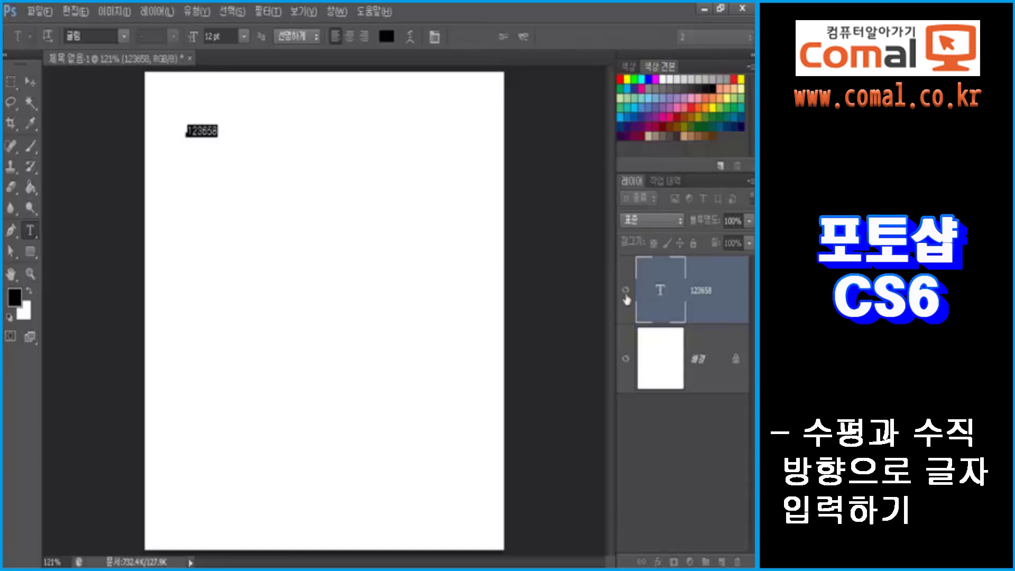
click(211, 129)
drag(186, 130, 222, 130)
click(48, 36)
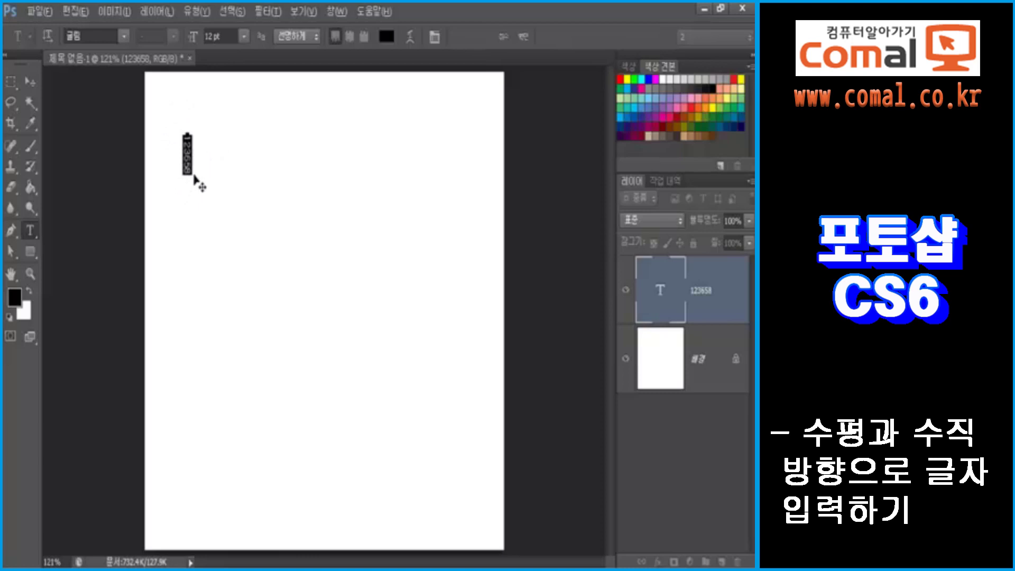
click(48, 36)
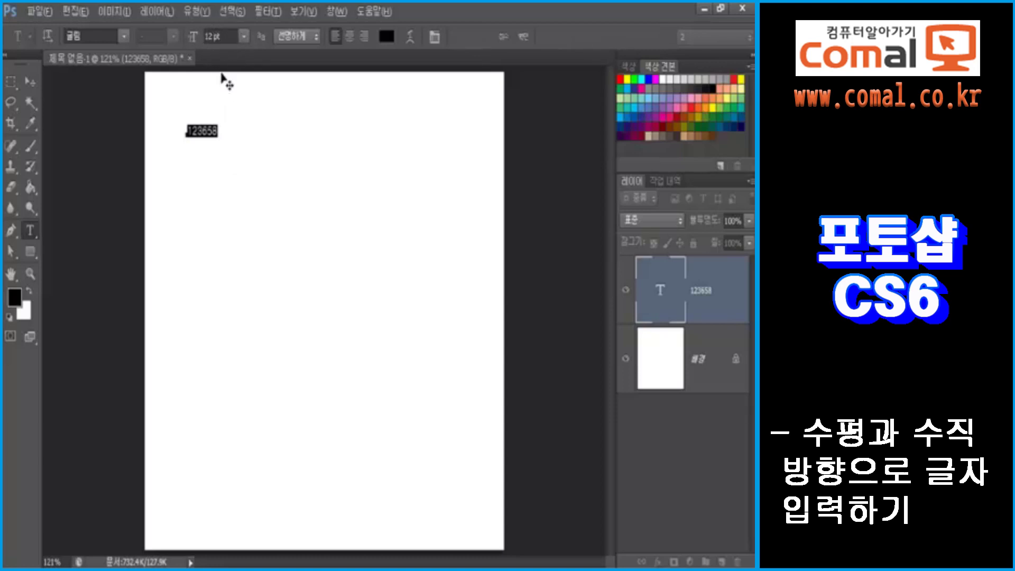
Enlarge the selected "123658" text to 72 pt and then to 150 pt.
click(243, 38)
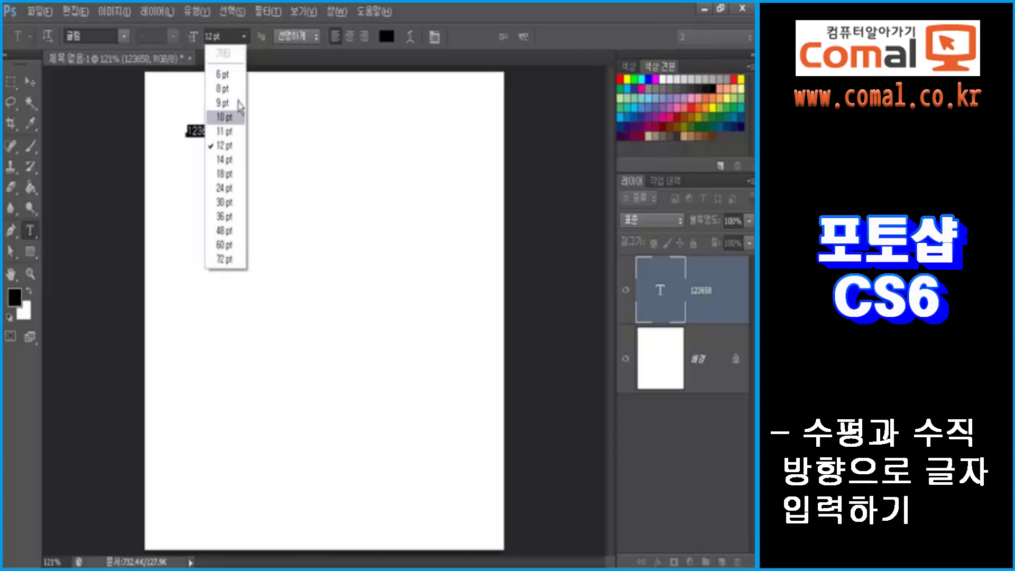
click(225, 259)
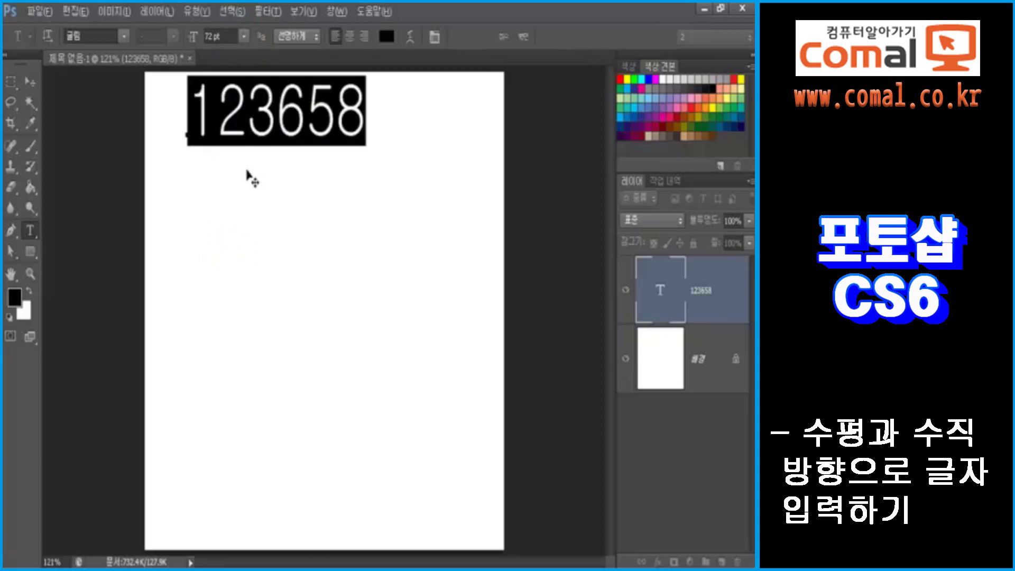
click(222, 37)
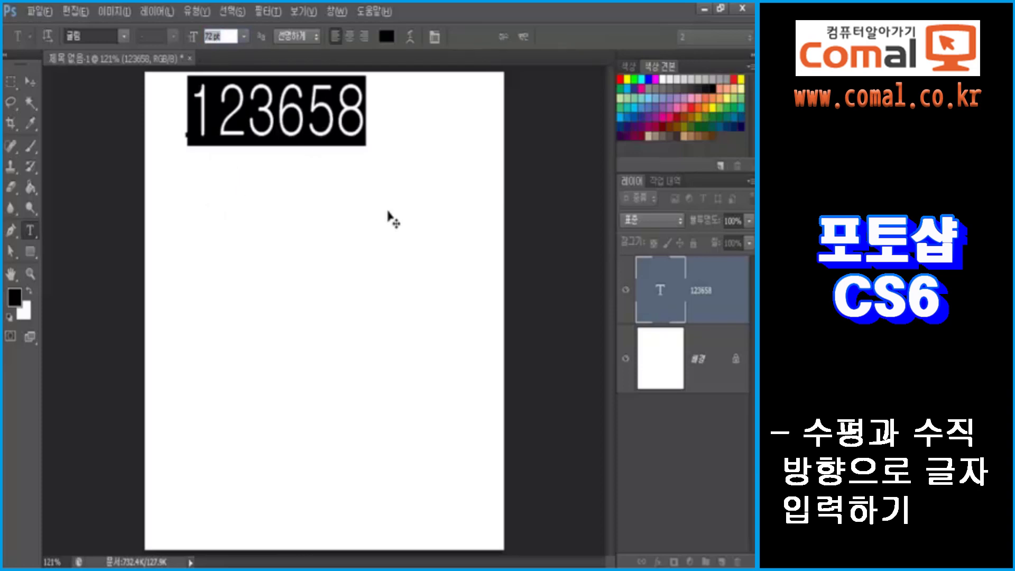
text(150)
key(Return)
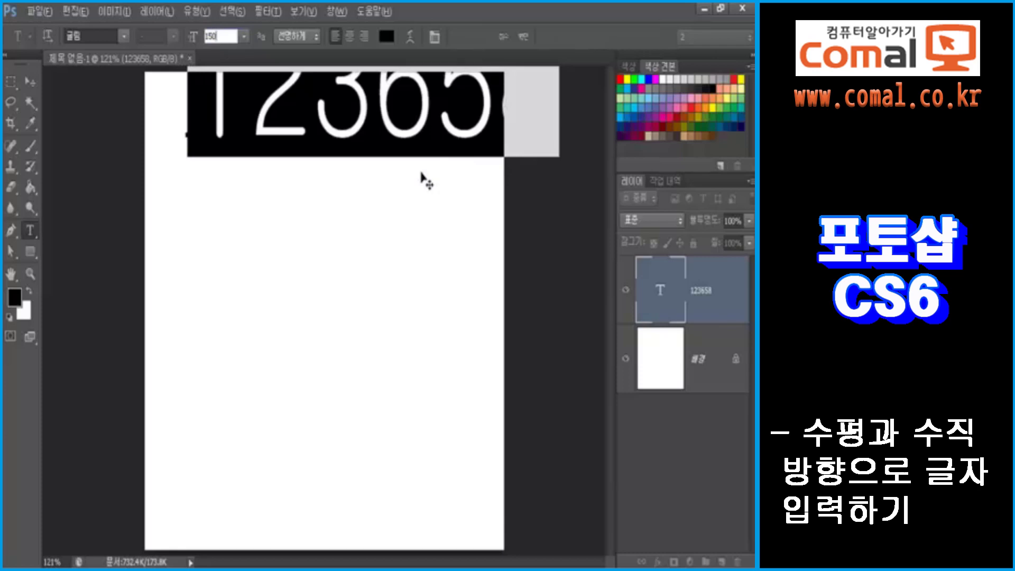
Move the enlarged number text down and left so its full height sits on the page.
key(ctrl+t)
mouse_move(384, 113)
mouse_down()
mouse_move(359, 216)
mouse_move(337, 257)
mouse_move(330, 248)
mouse_up()
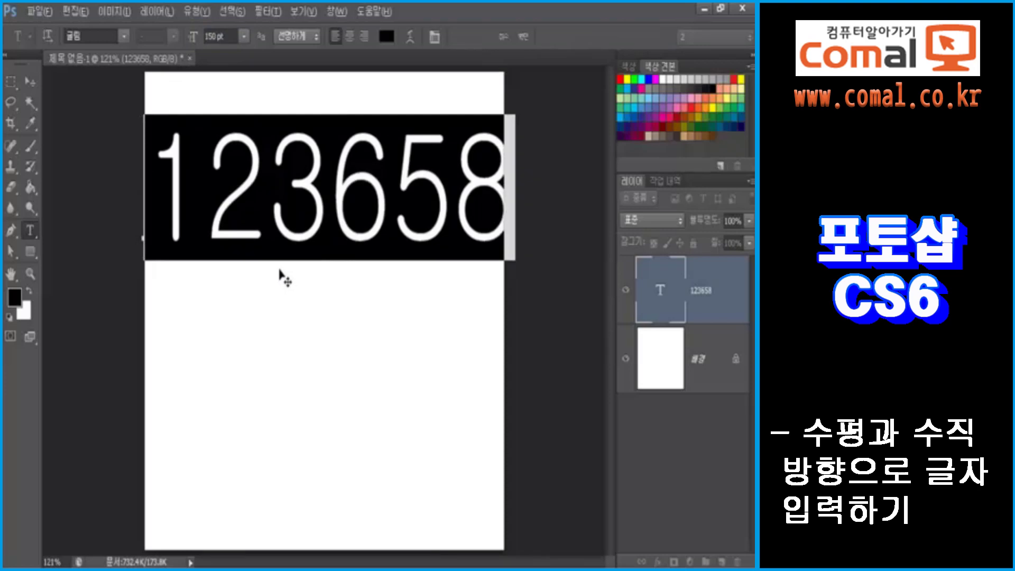
click(266, 216)
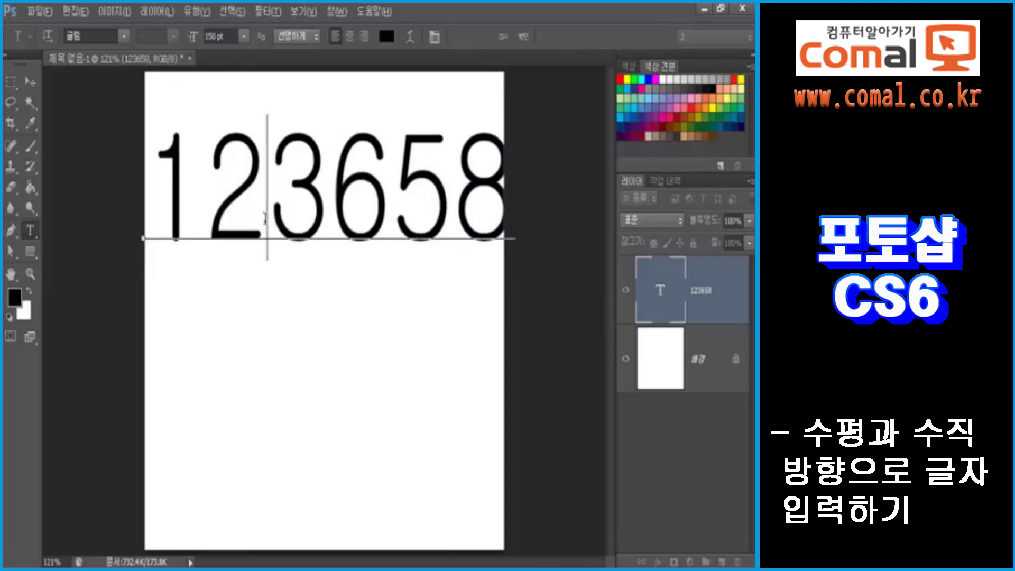
Change the font of the entire "123658" text to HY헤드라인M.
drag(153, 201, 500, 204)
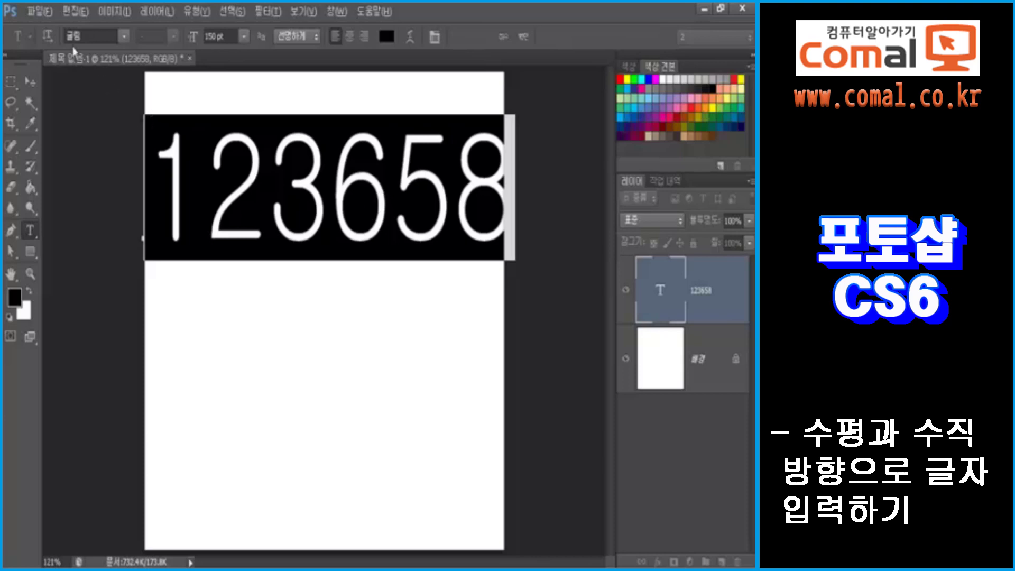
click(122, 37)
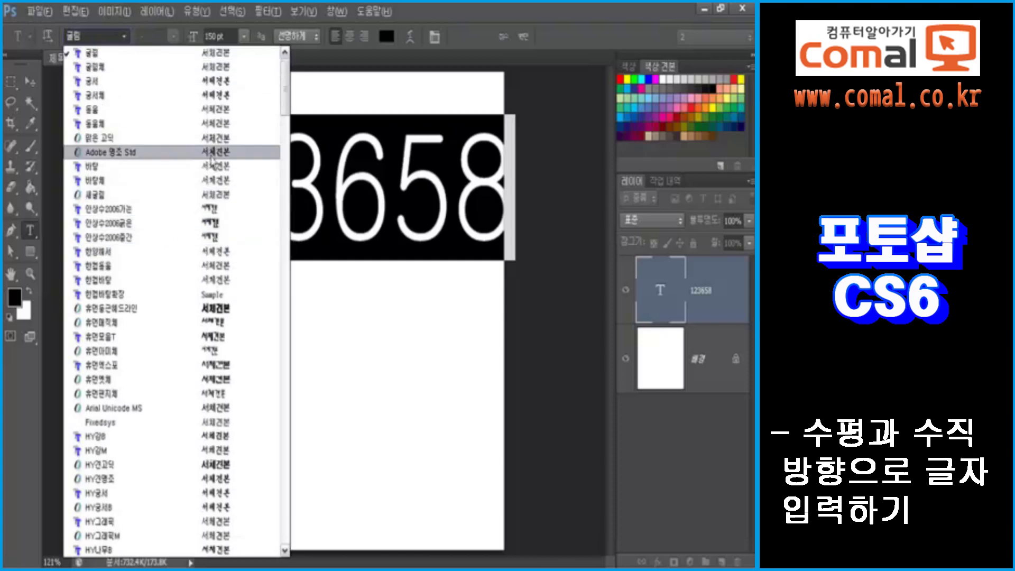
scroll(280, 103, down, 4)
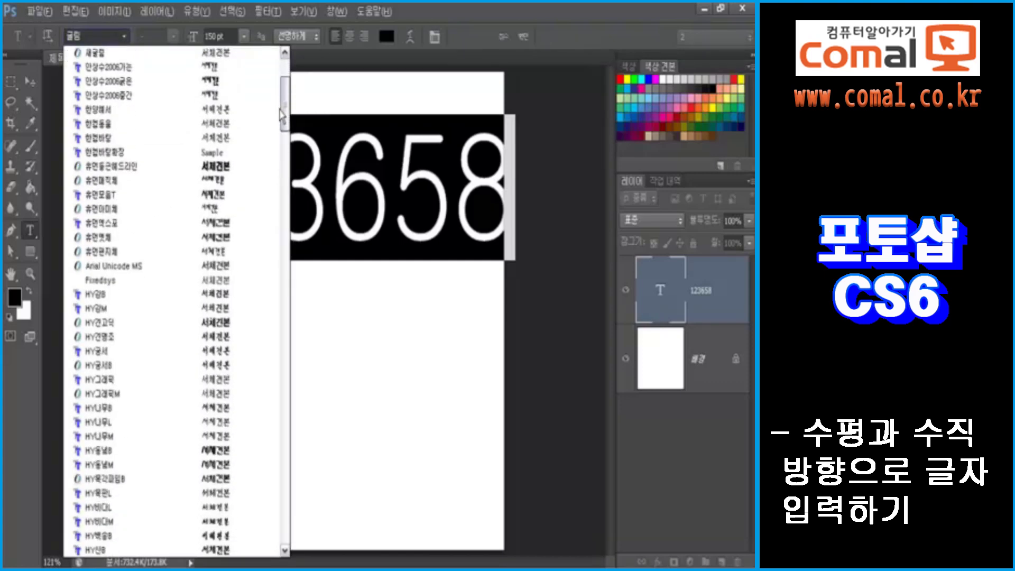
drag(281, 113, 278, 164)
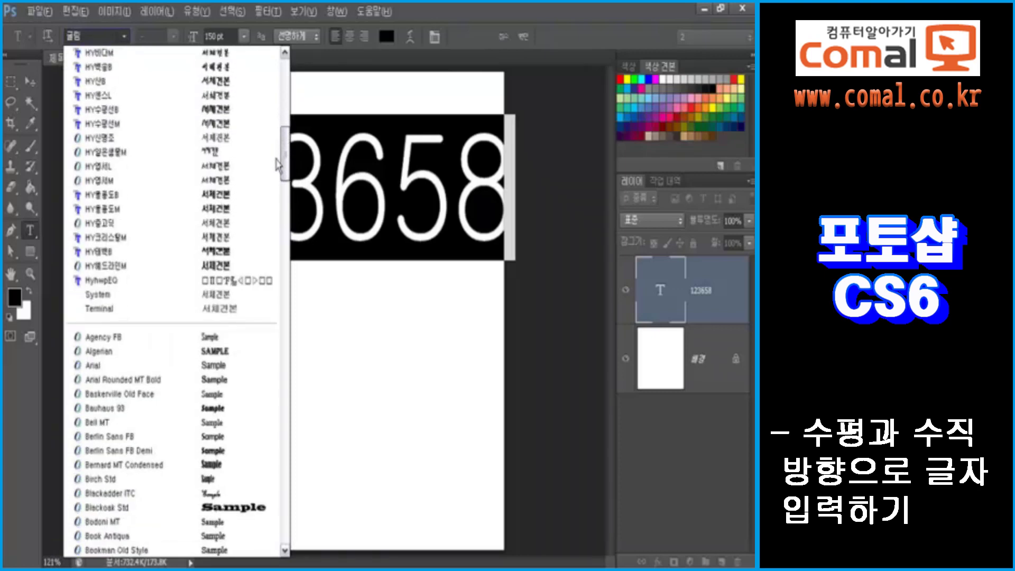
click(218, 266)
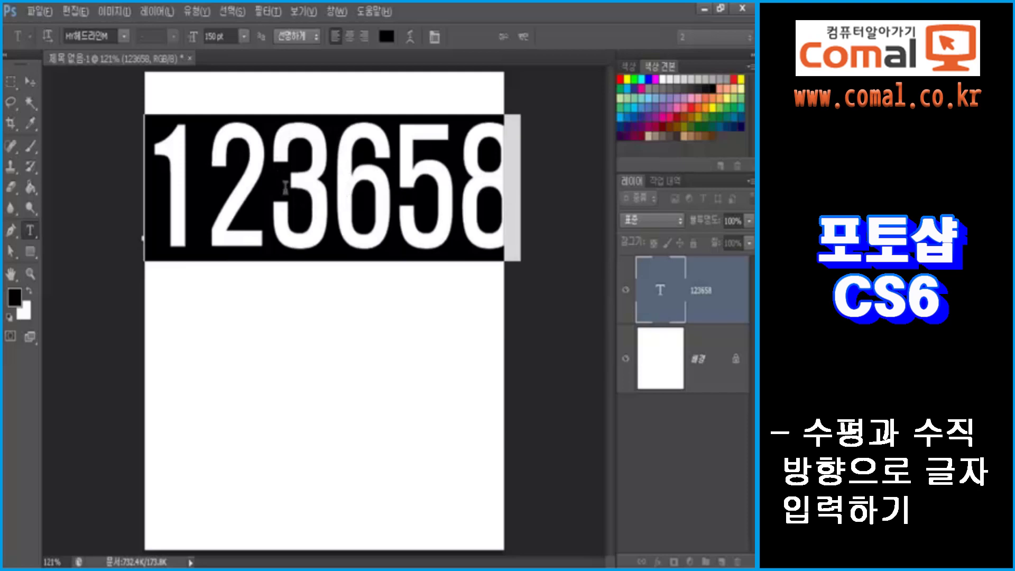
Give only the digits "36" an 안상수2006 font and a size of 200 pt.
drag(283, 197, 375, 189)
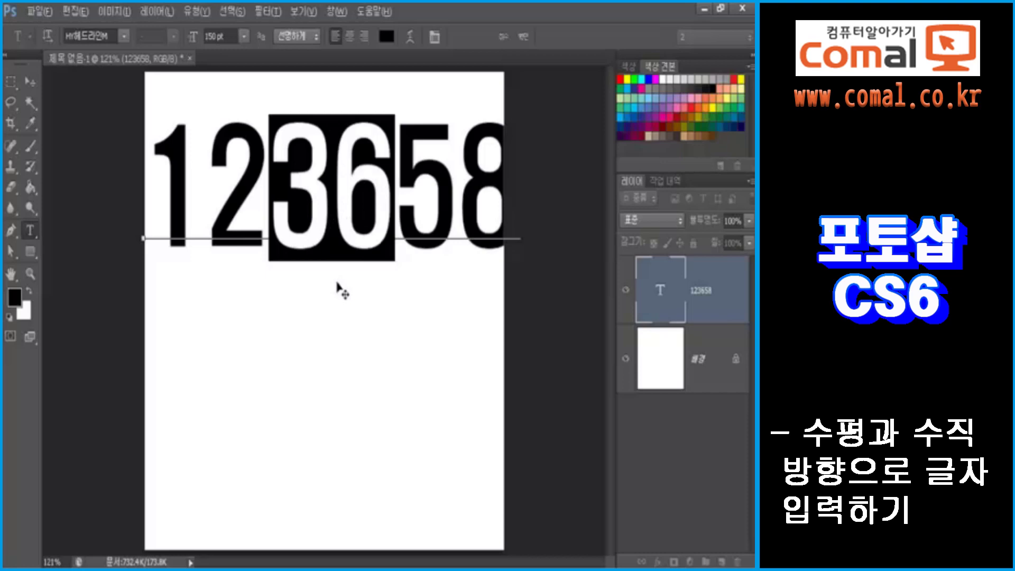
click(125, 36)
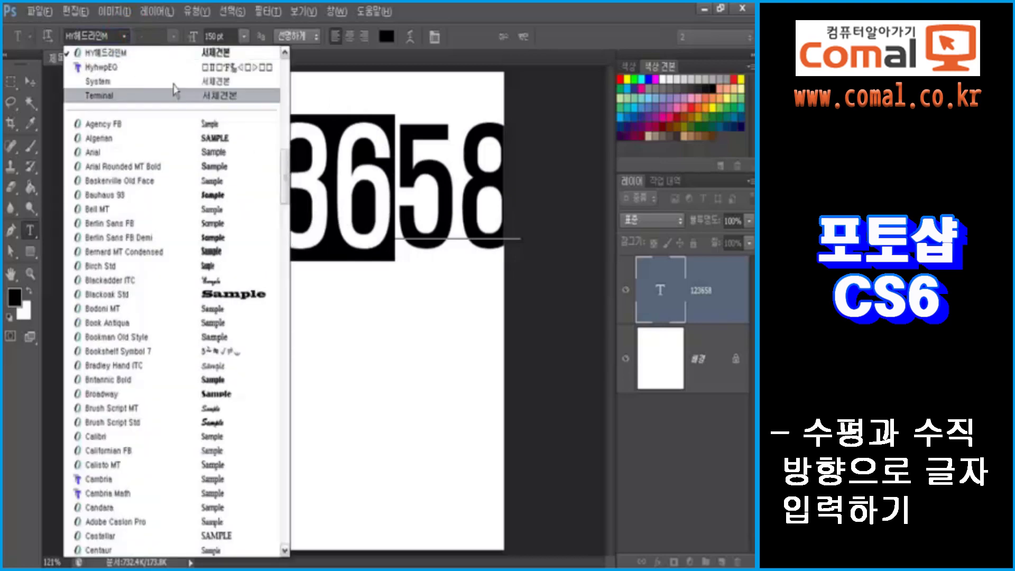
drag(282, 158, 281, 529)
click(206, 236)
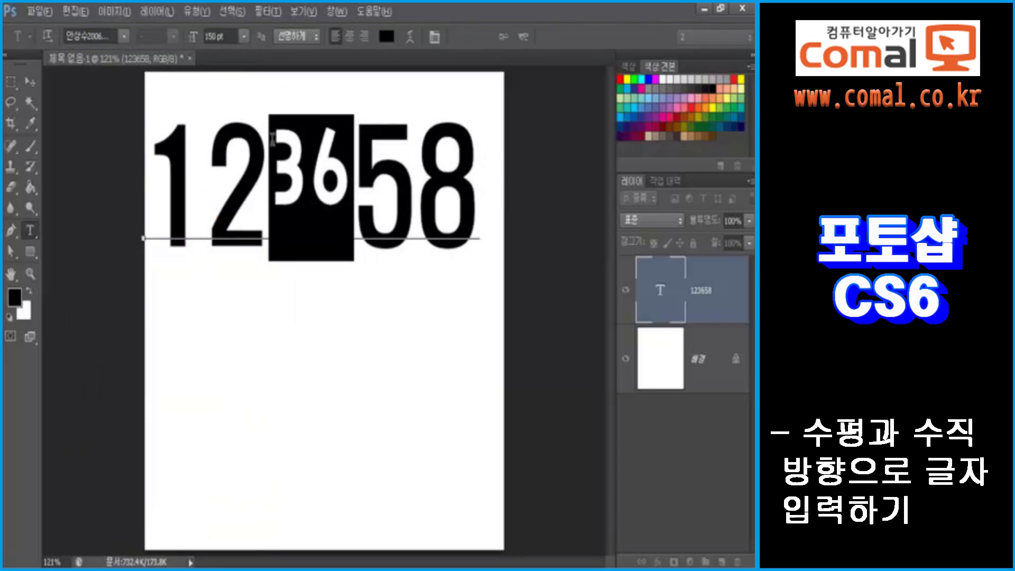
click(212, 32)
text(200)
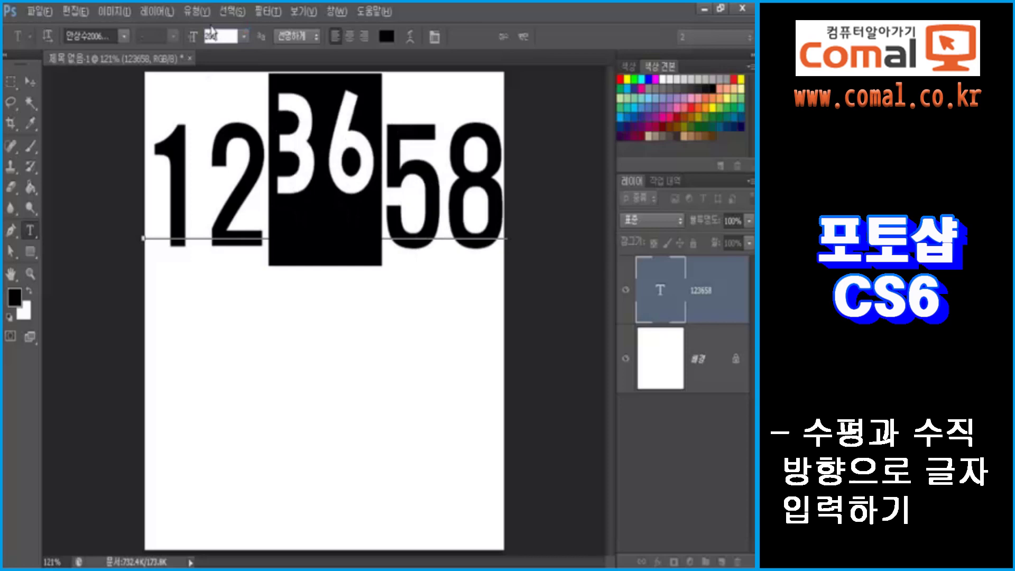
key(Return)
Color only the digits "12" blue (#1f15f9) and deselect them.
drag(146, 159, 252, 169)
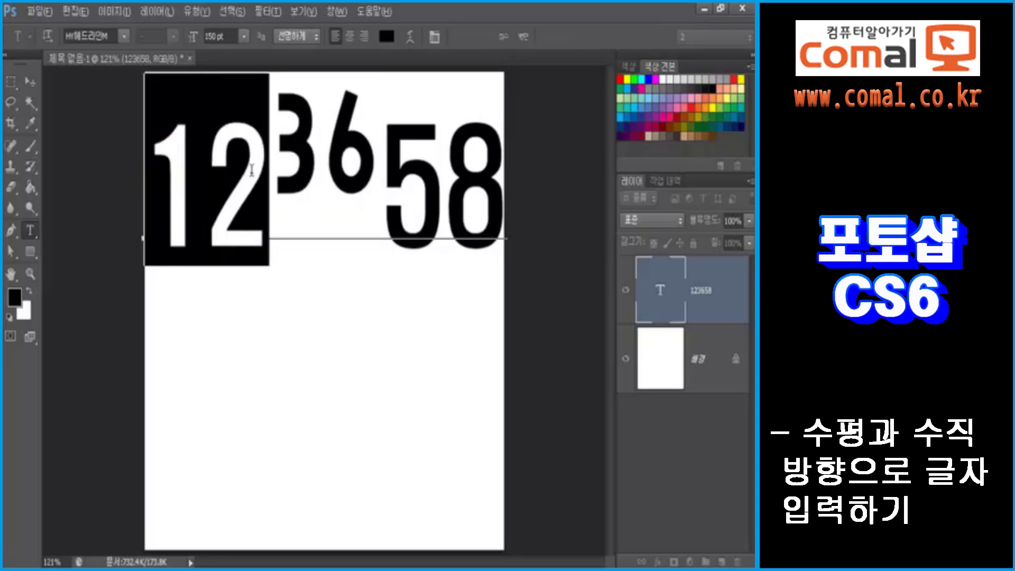
click(387, 37)
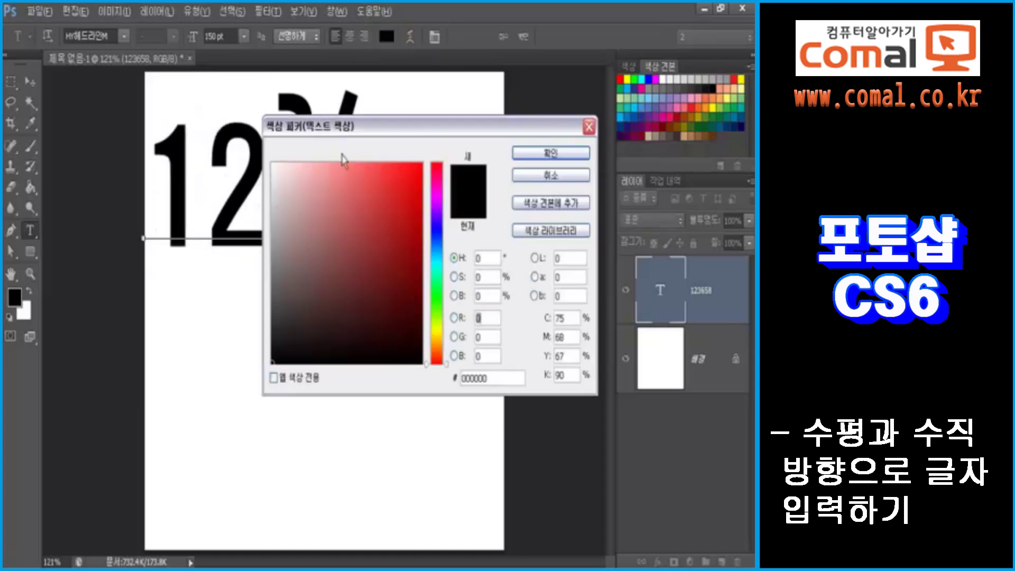
drag(436, 252, 437, 228)
click(409, 177)
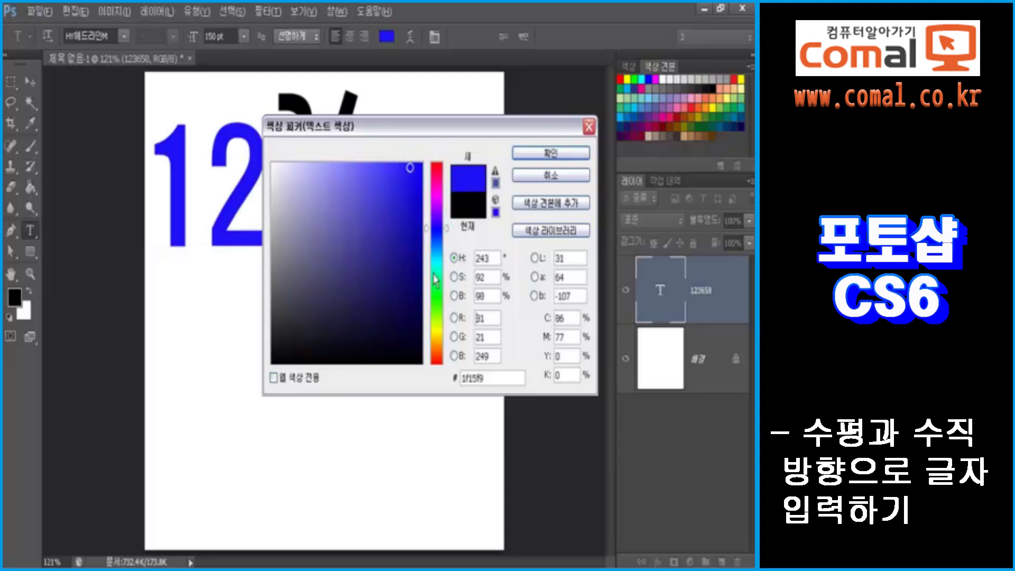
click(537, 153)
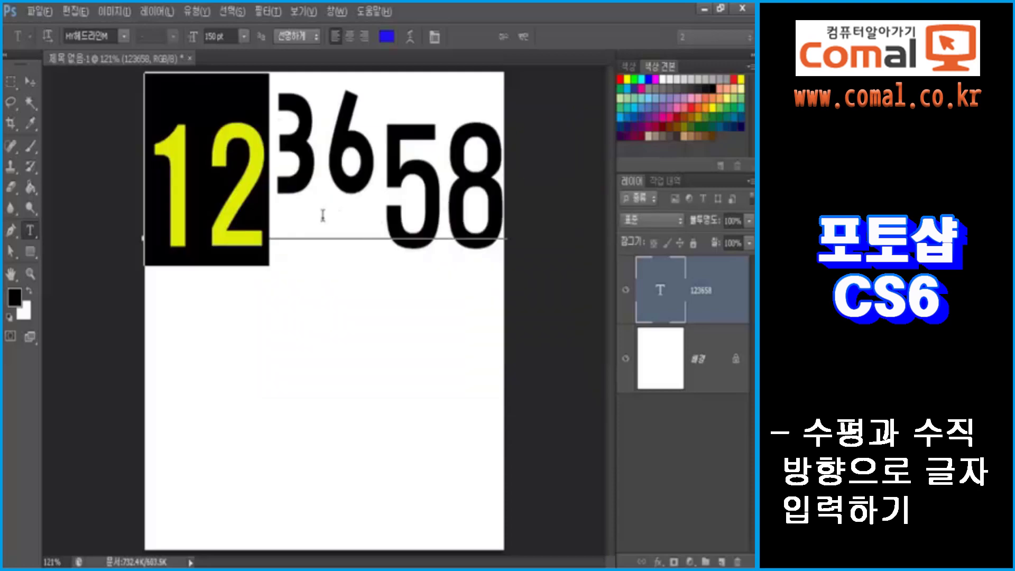
click(281, 209)
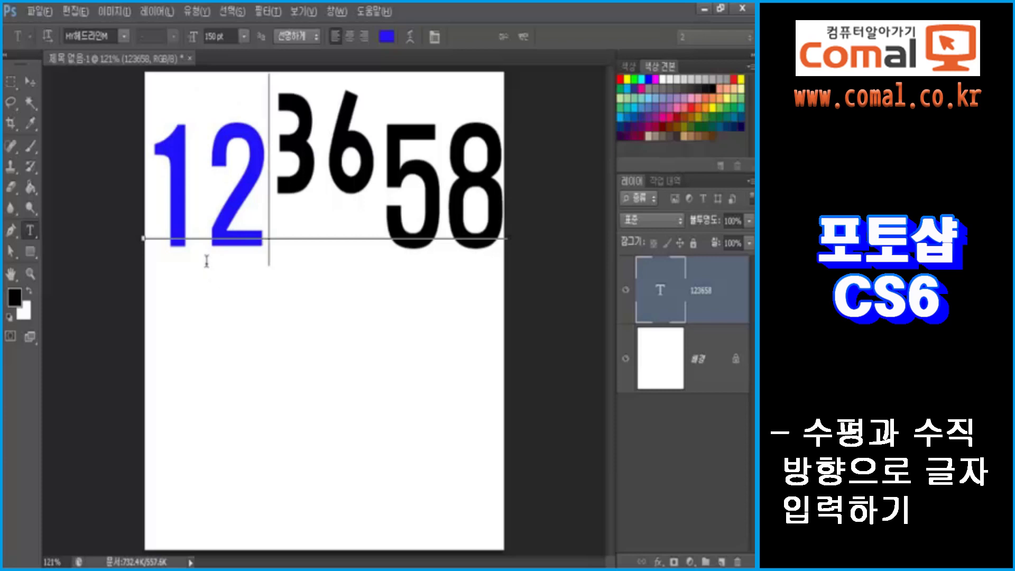
Recolor the entire "123658" text pink (#f814a5) and deselect it.
drag(154, 190, 535, 171)
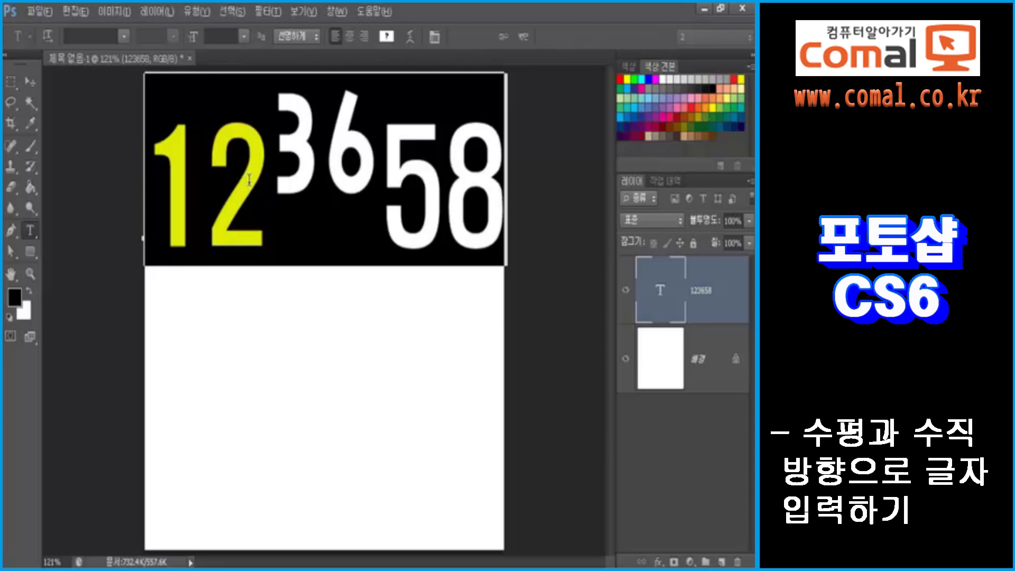
click(387, 36)
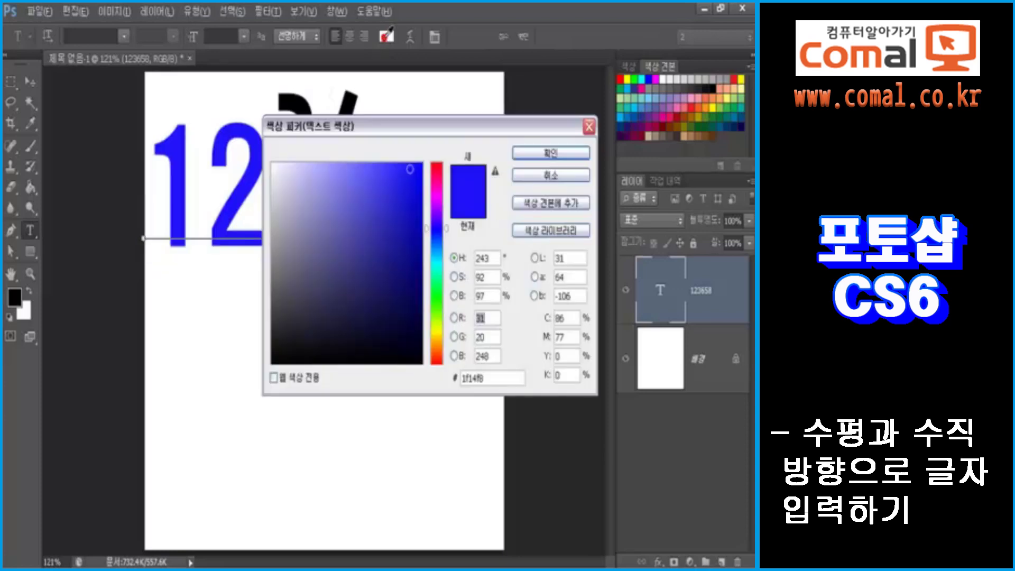
click(435, 185)
drag(400, 132, 360, 303)
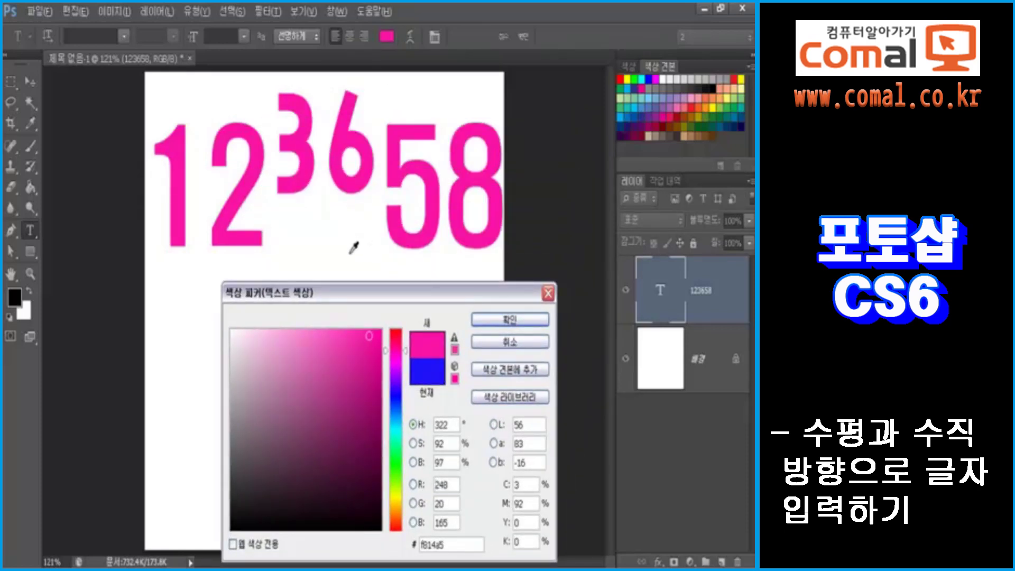
click(478, 320)
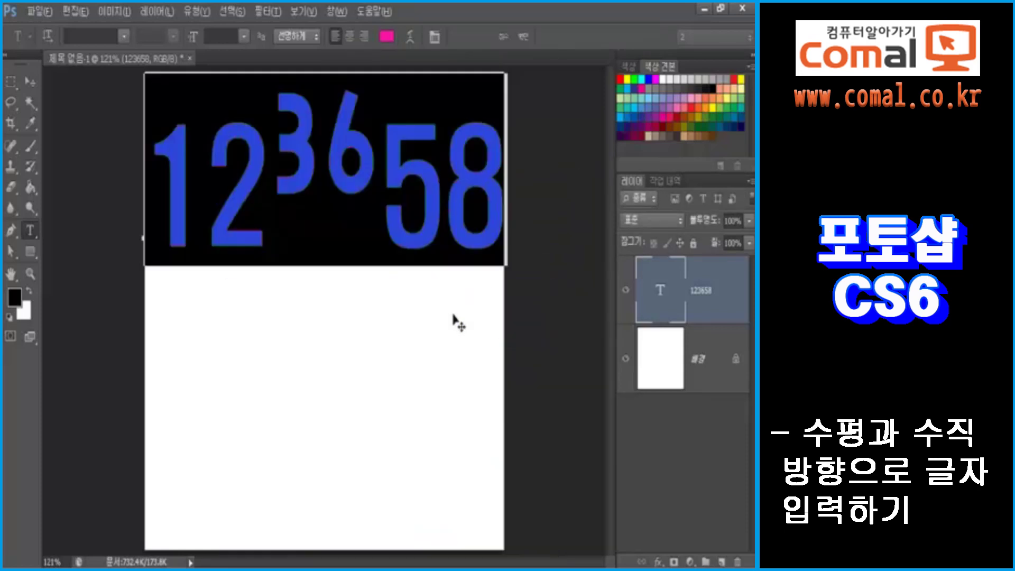
click(384, 224)
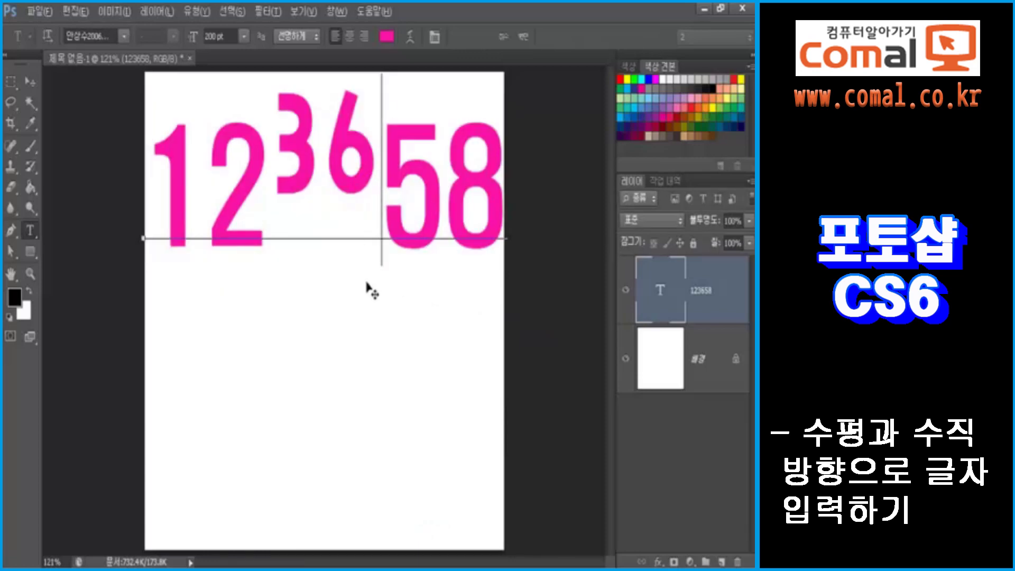
Change the font of the entire "123658" text to 휴먼둥근헤드라인 and set its size to 120 pt.
drag(152, 168, 490, 197)
click(124, 37)
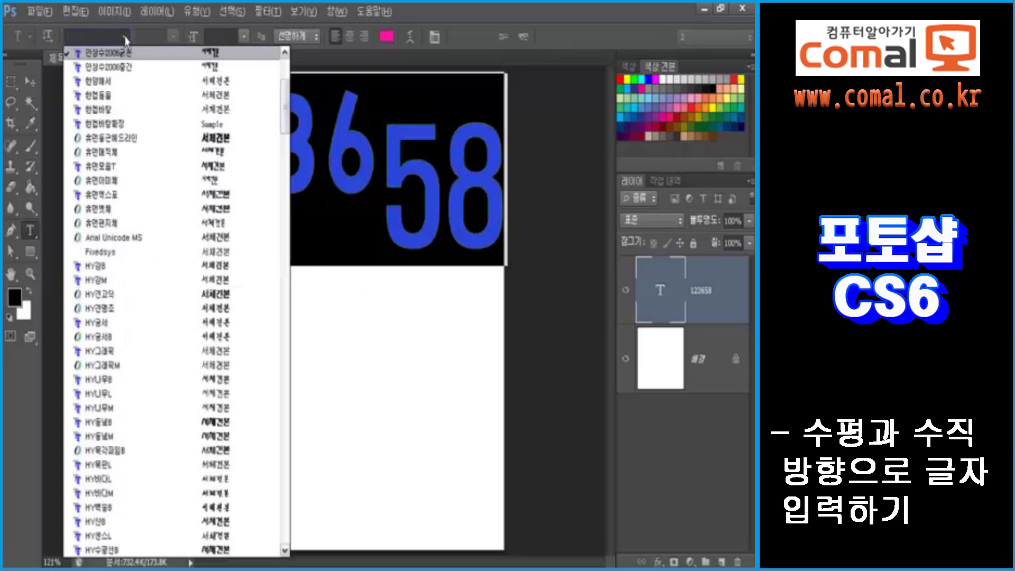
click(127, 137)
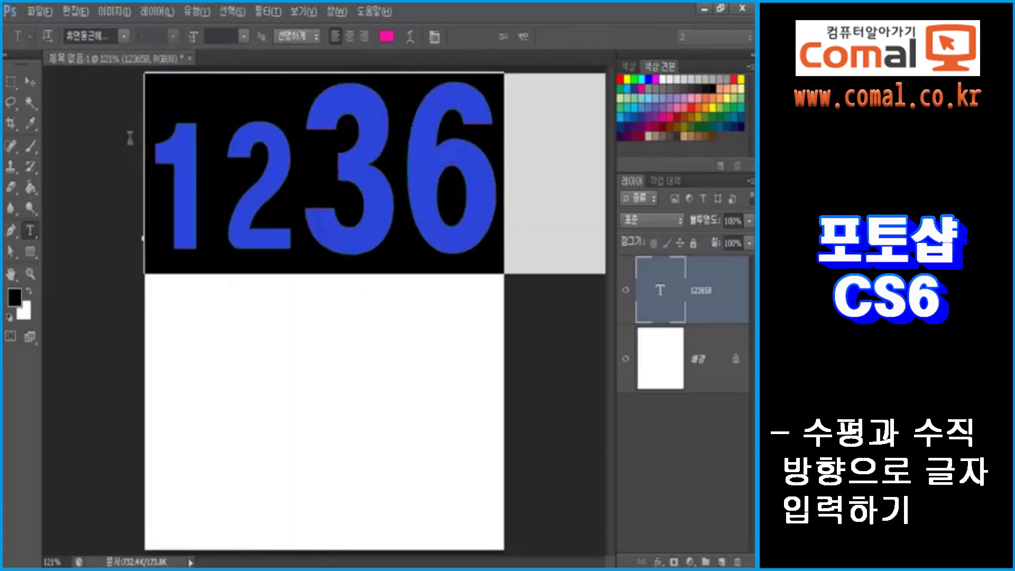
click(244, 36)
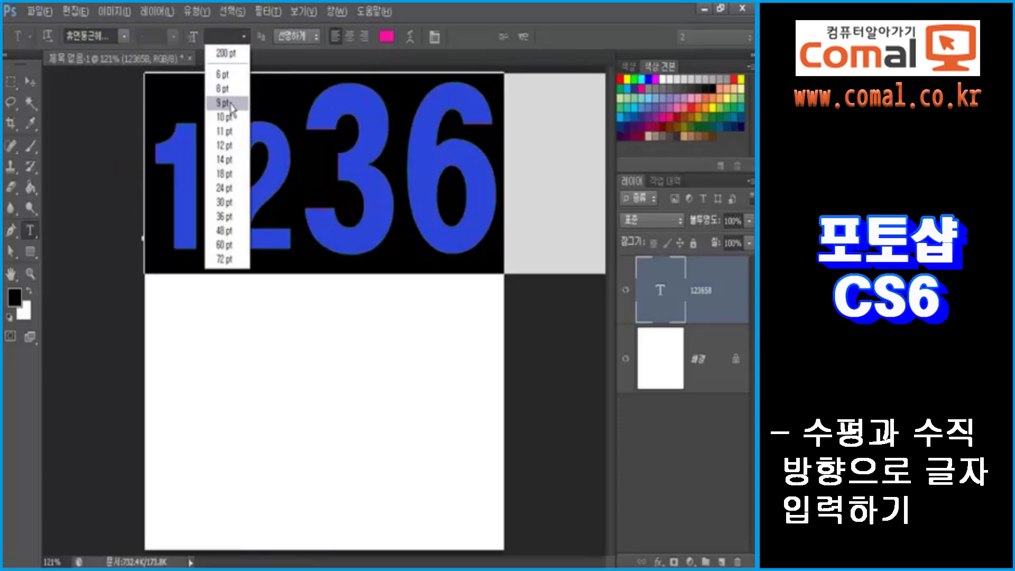
click(220, 36)
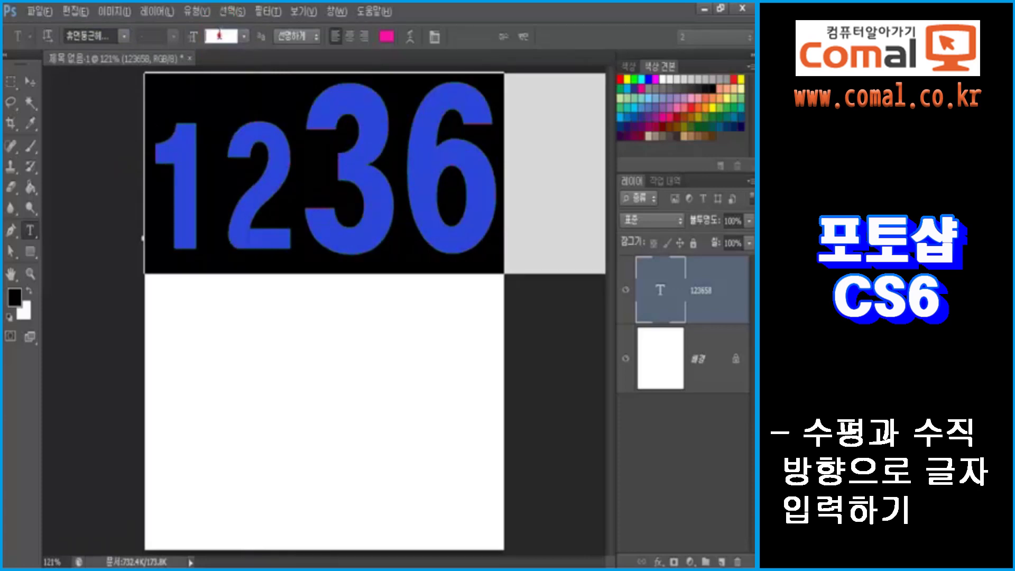
text(12)
key(Return)
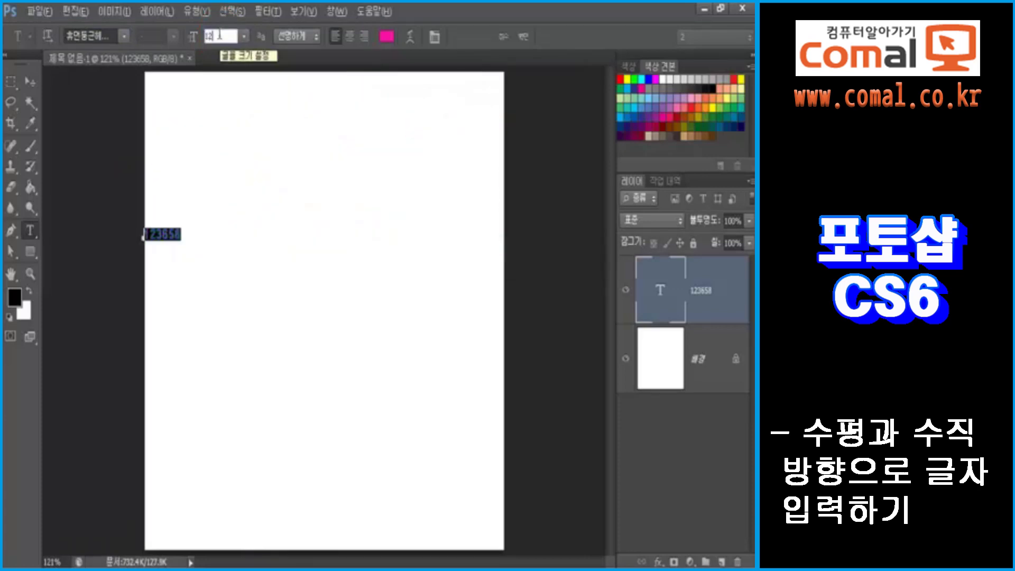
text(0)
key(Return)
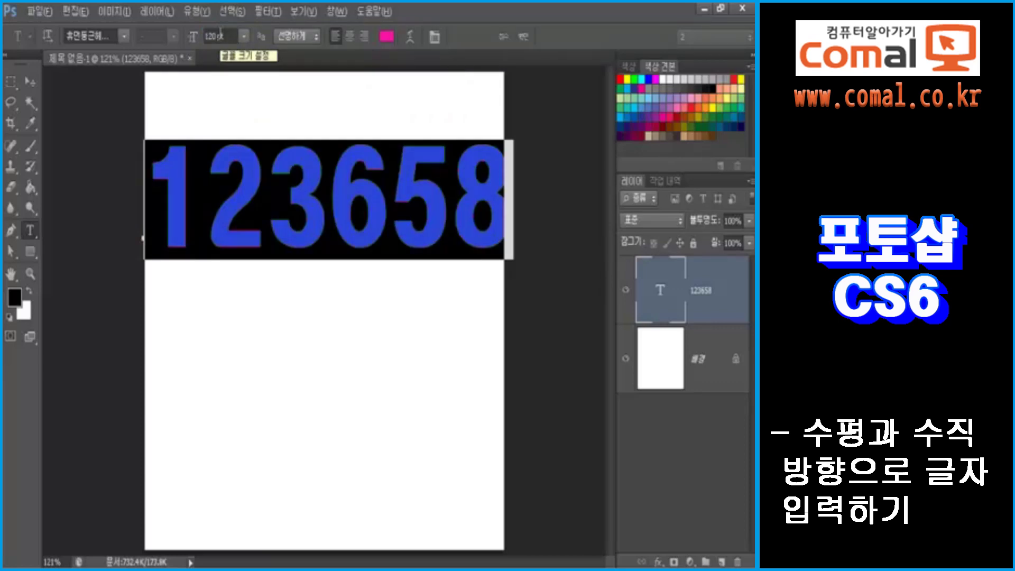
Delete the digits "58" from the text and move the remaining "1236" slightly up and to the right.
drag(397, 165, 513, 181)
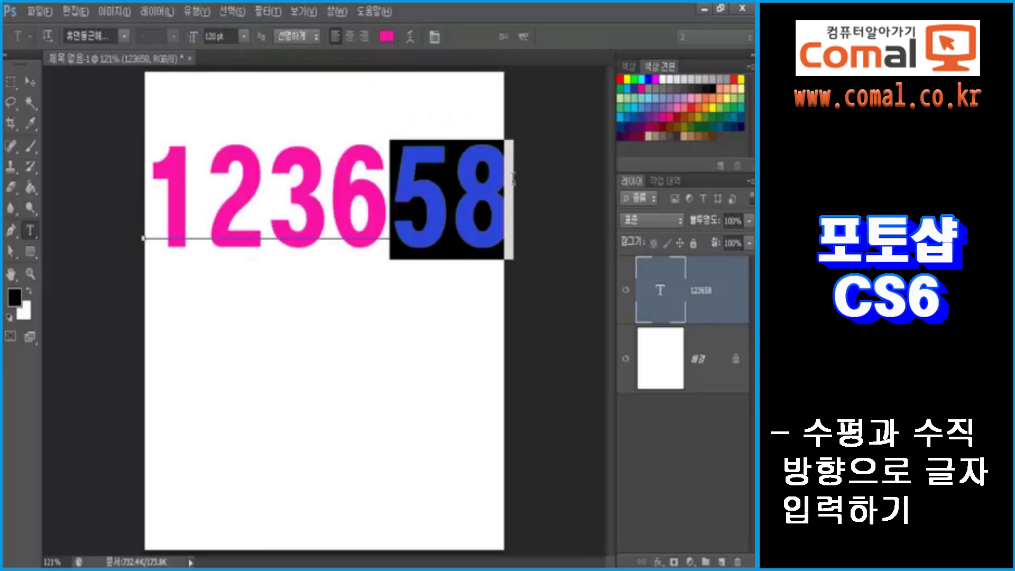
key(Left)
key(Delete)
key(Delete)
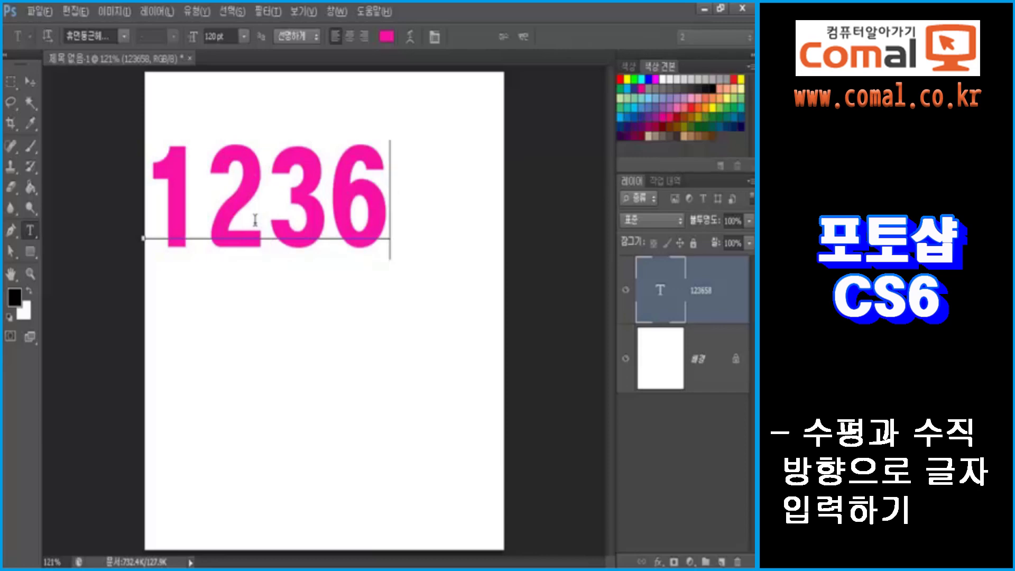
click(523, 37)
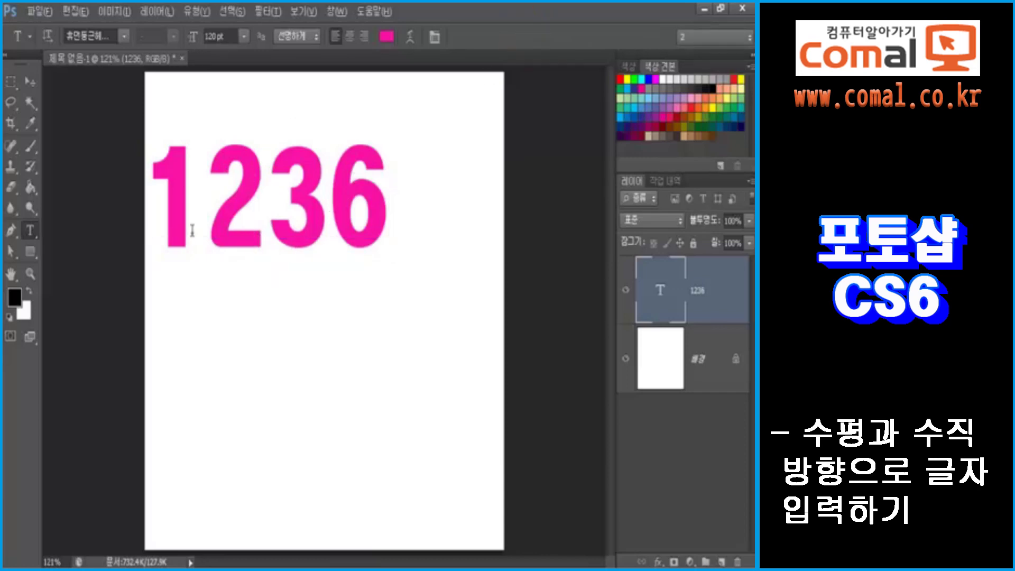
click(30, 82)
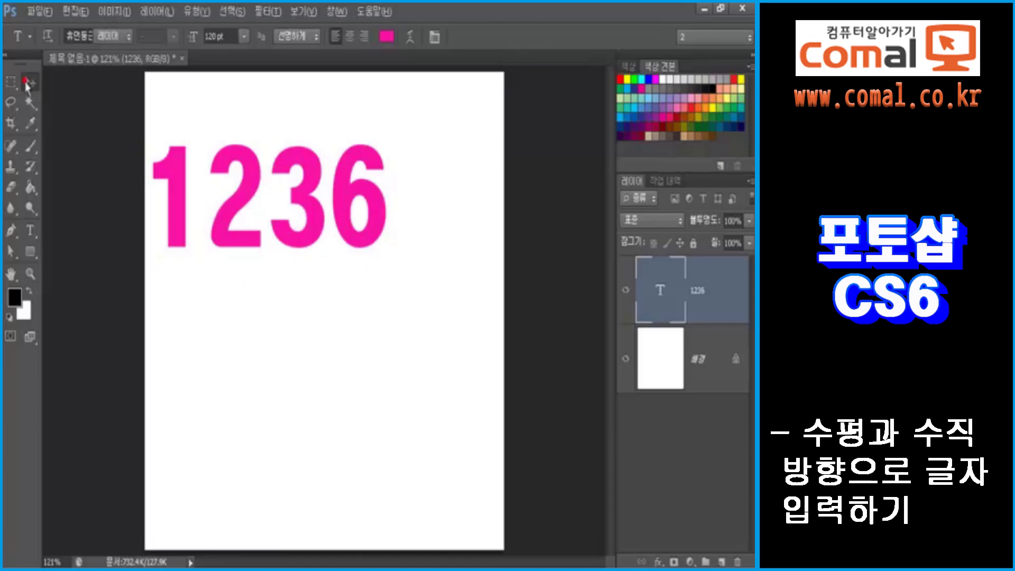
mouse_move(184, 216)
mouse_down()
mouse_move(243, 217)
mouse_move(182, 199)
mouse_up()
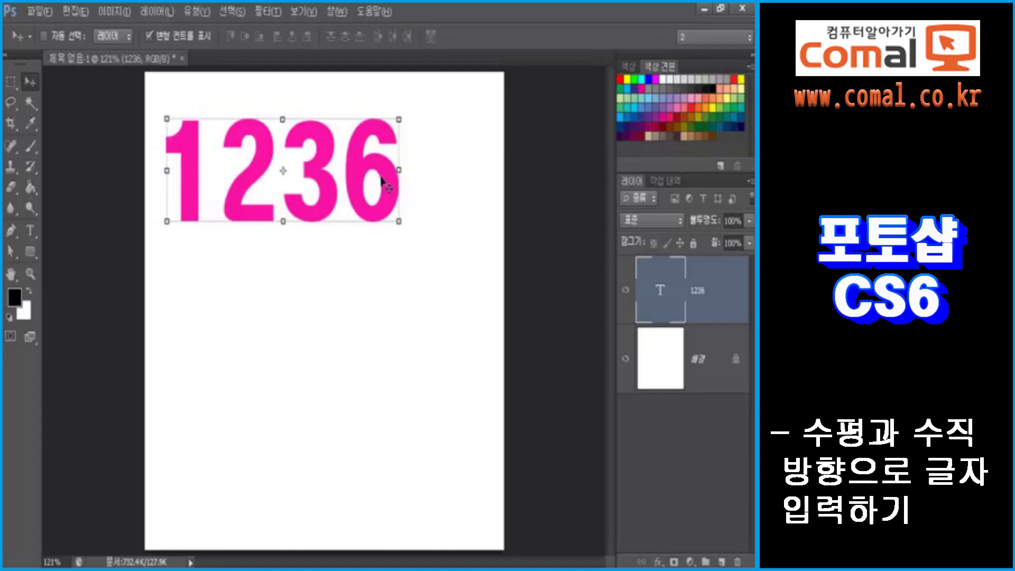
drag(399, 221, 465, 224)
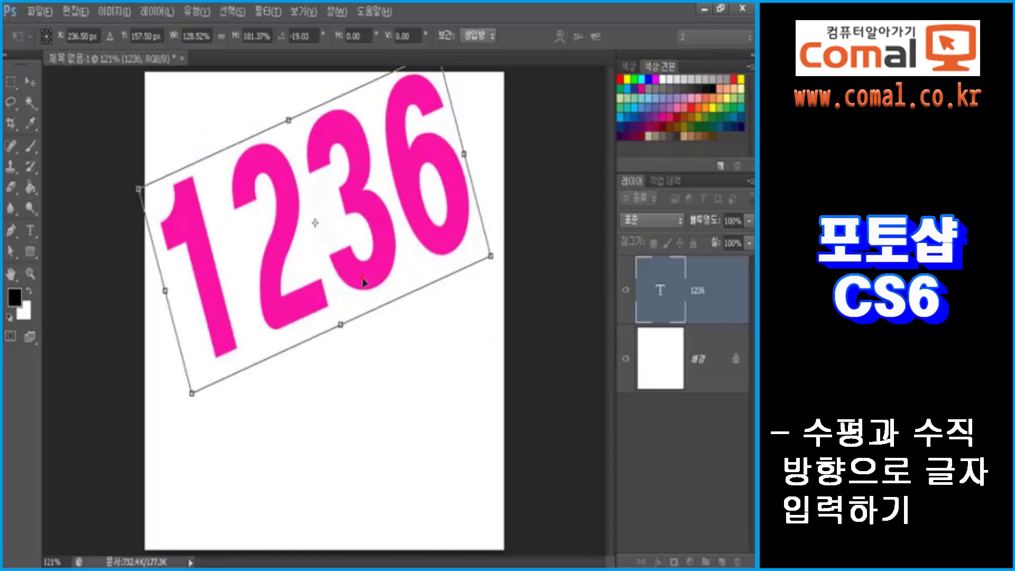
mouse_move(362, 282)
mouse_down()
mouse_move(381, 241)
mouse_move(374, 266)
mouse_up()
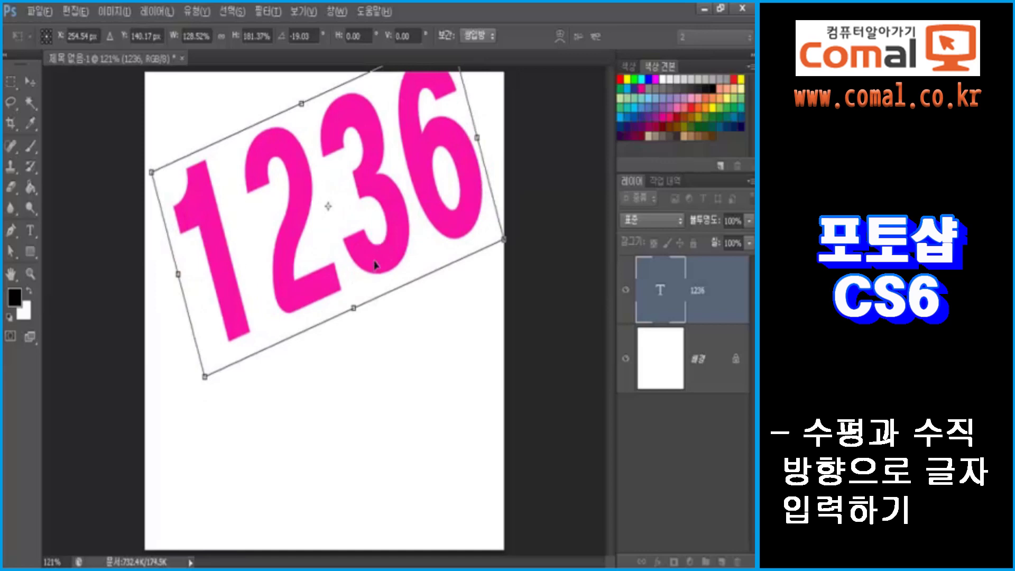
key(ctrl+z)
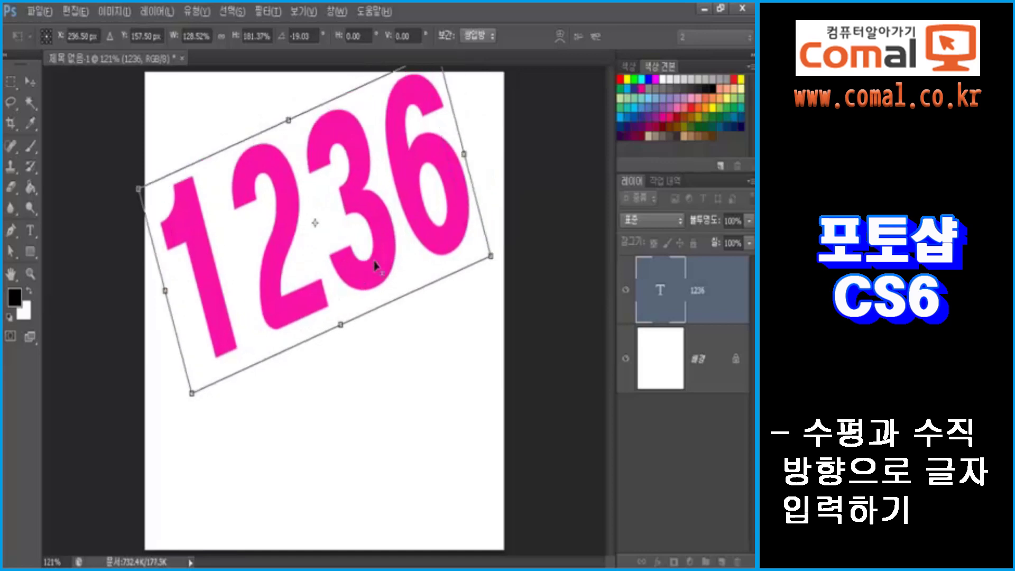
click(578, 36)
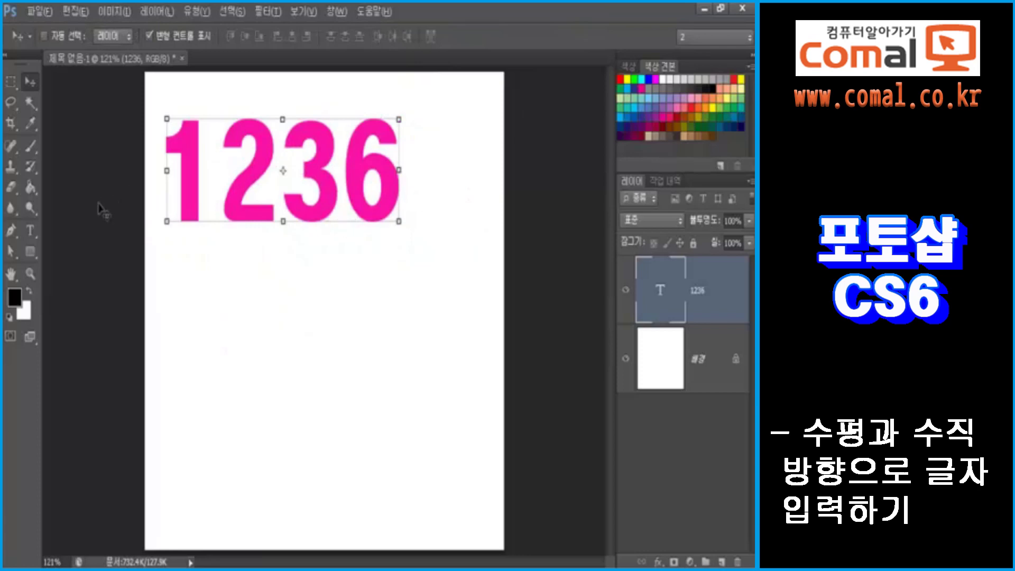
Add a separate horizontal text below "1236" with "asdfg" on the first line and "lokij" on the second.
click(31, 230)
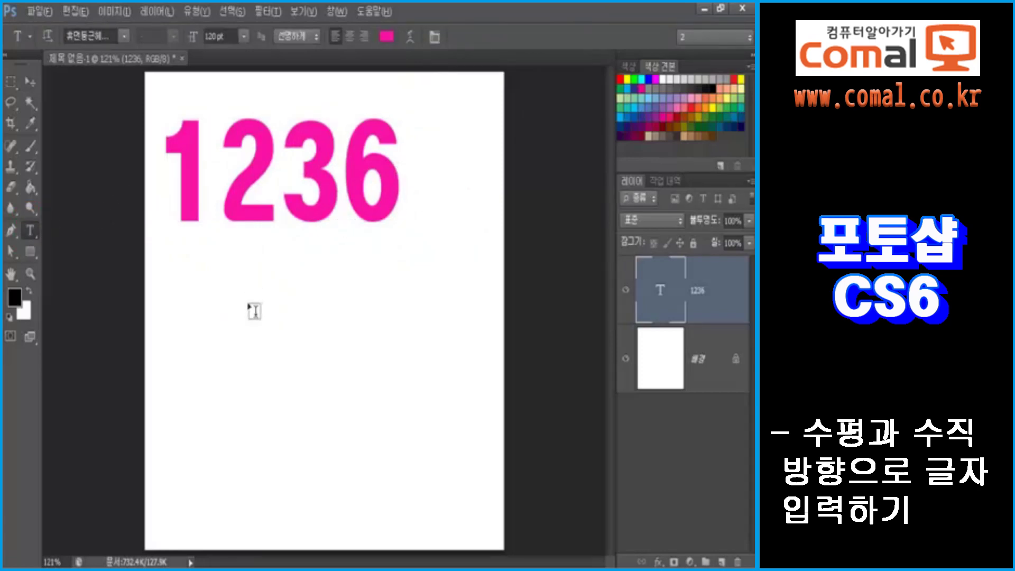
click(177, 299)
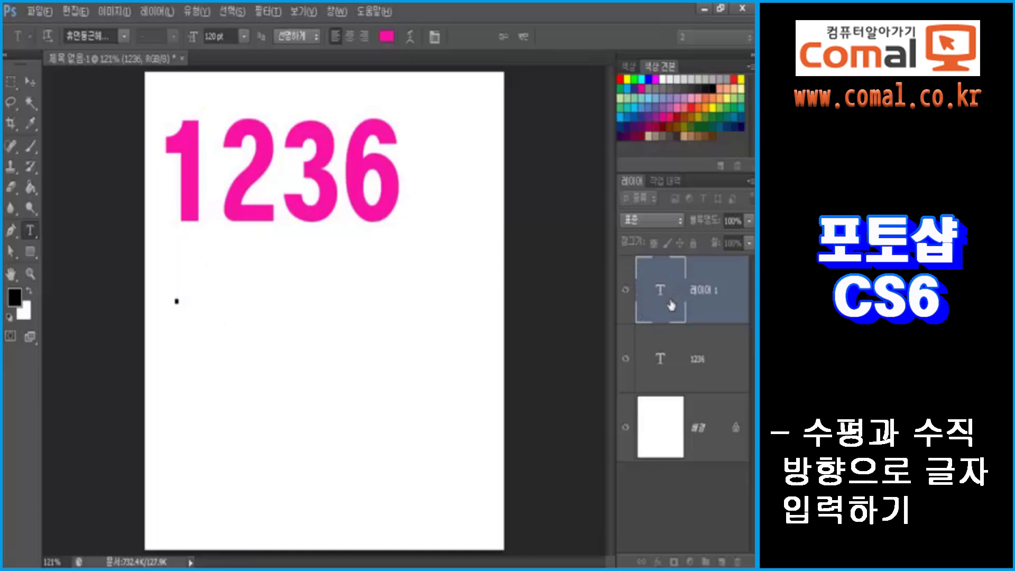
text(asdfg)
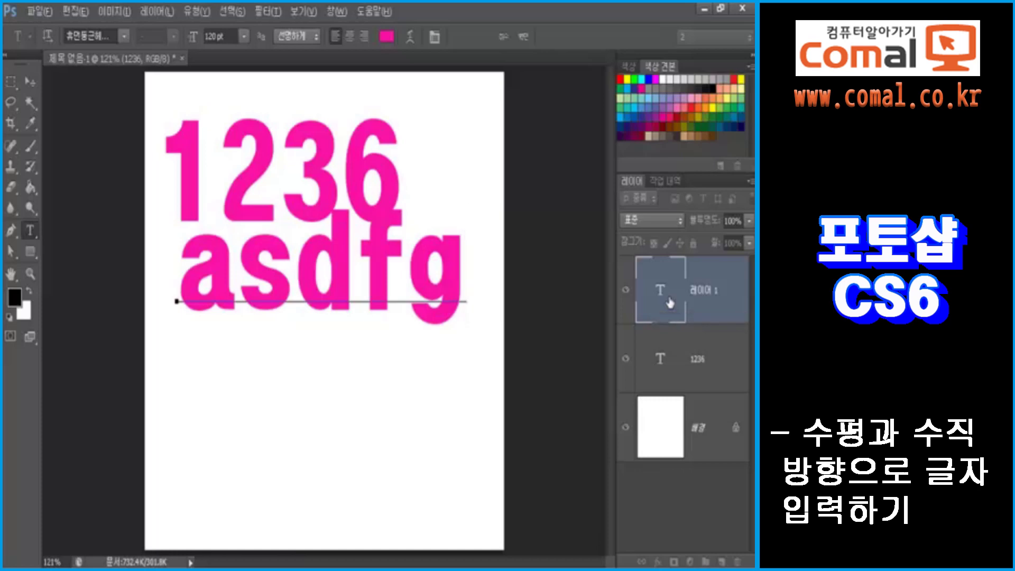
key(Return)
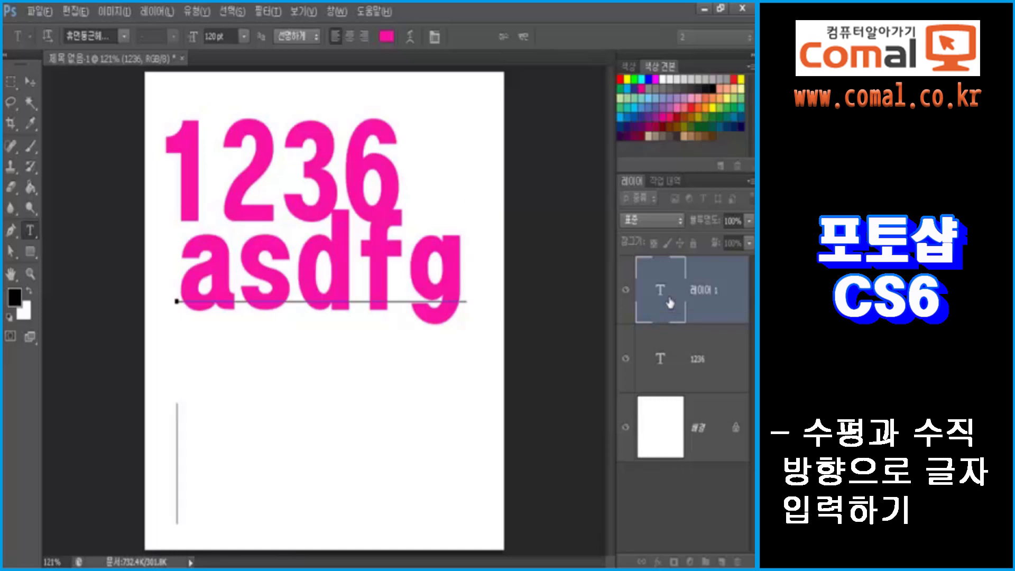
text(lokij)
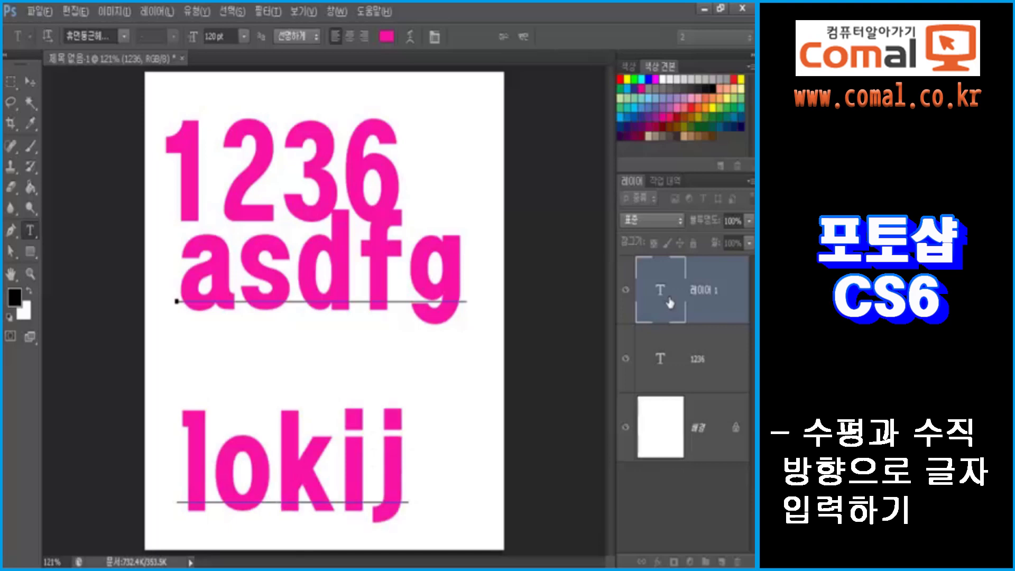
Change the font of both the "asdfg" and "lokij" lines to Century.
drag(176, 300, 439, 463)
click(125, 36)
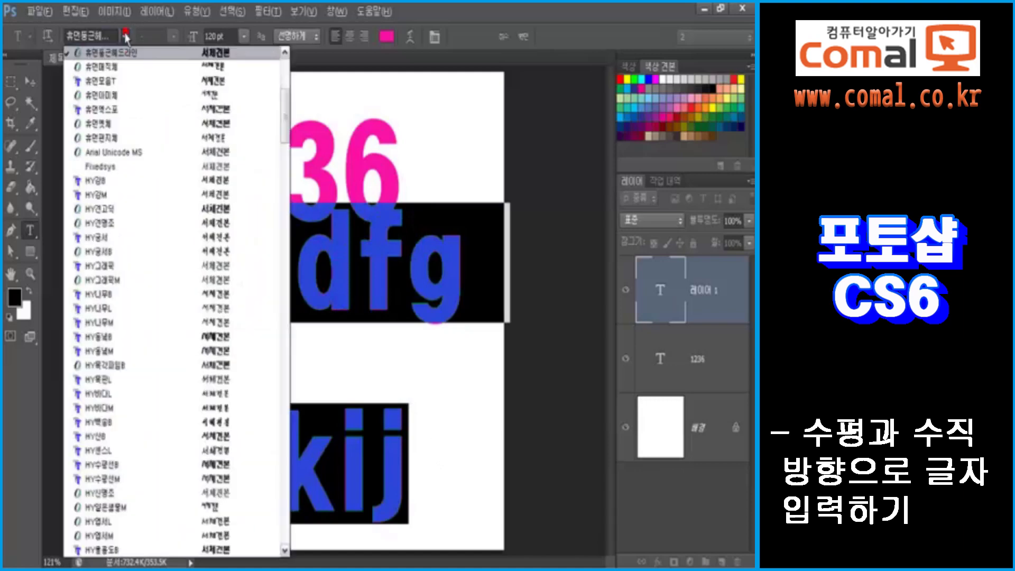
drag(284, 106, 284, 206)
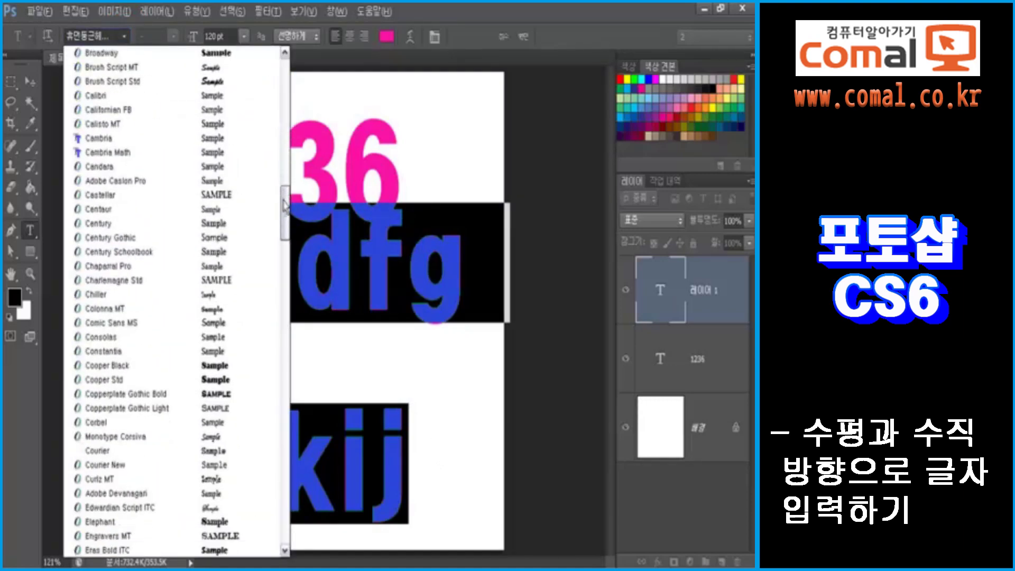
click(103, 225)
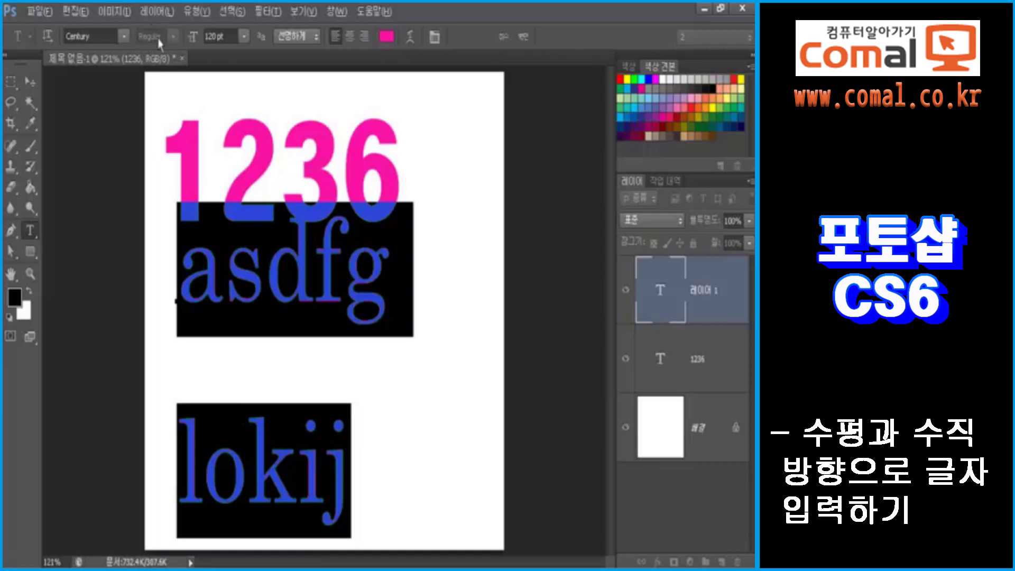
Change both text lines to the Arial font, keep the Regular style, and commit the text.
click(126, 37)
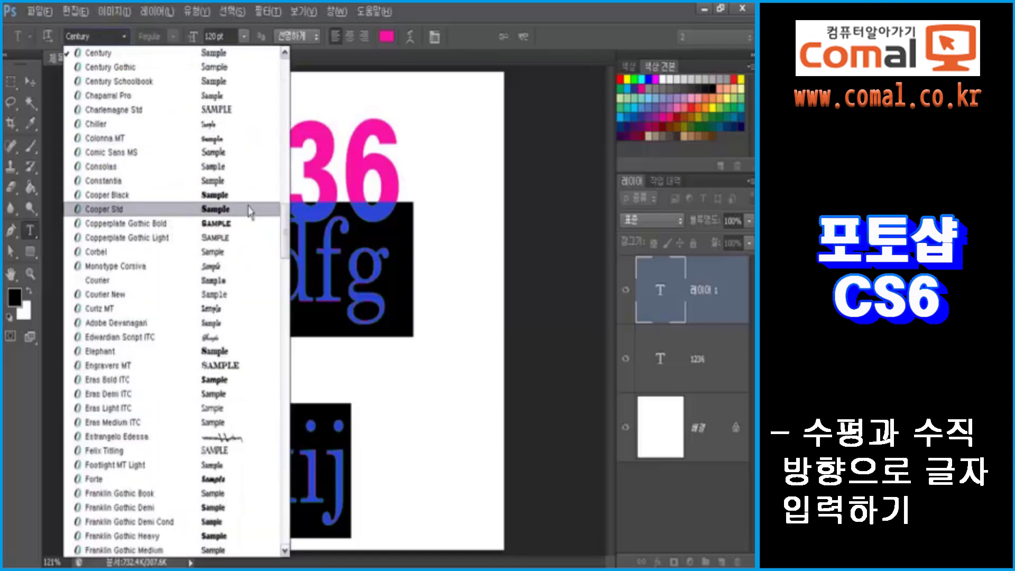
drag(284, 229, 288, 173)
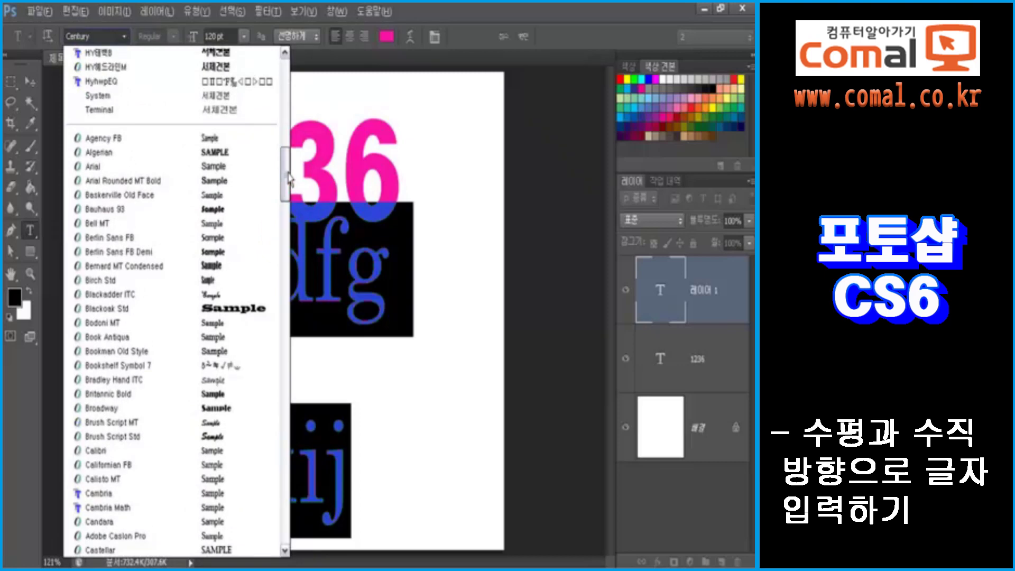
scroll(92, 370, up, 5)
click(92, 366)
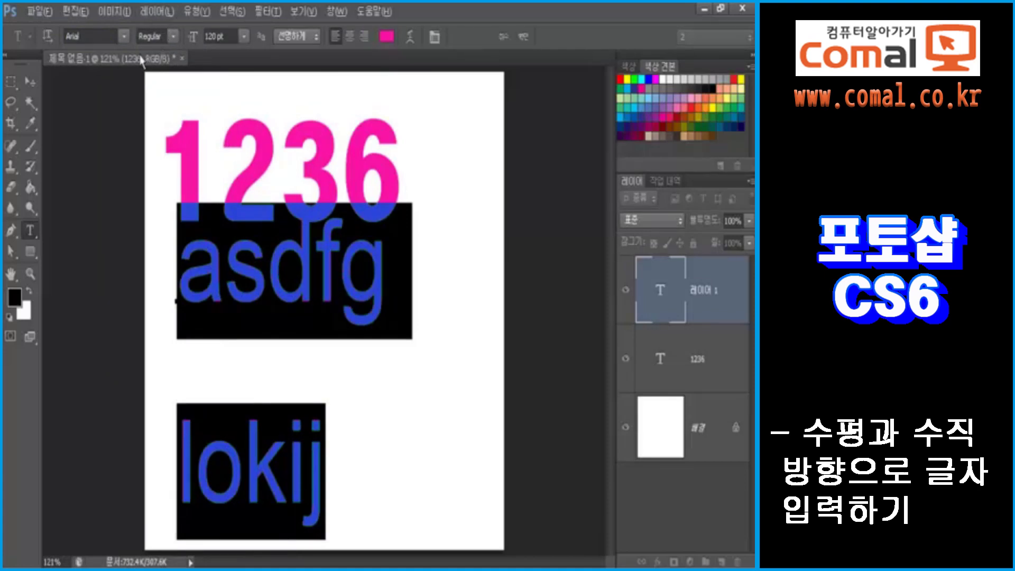
click(173, 36)
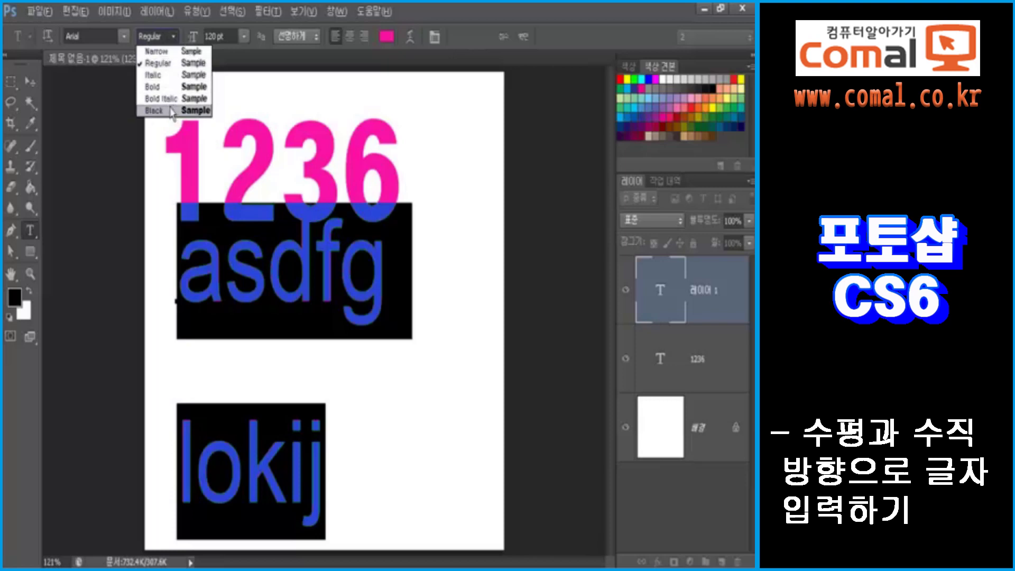
click(157, 130)
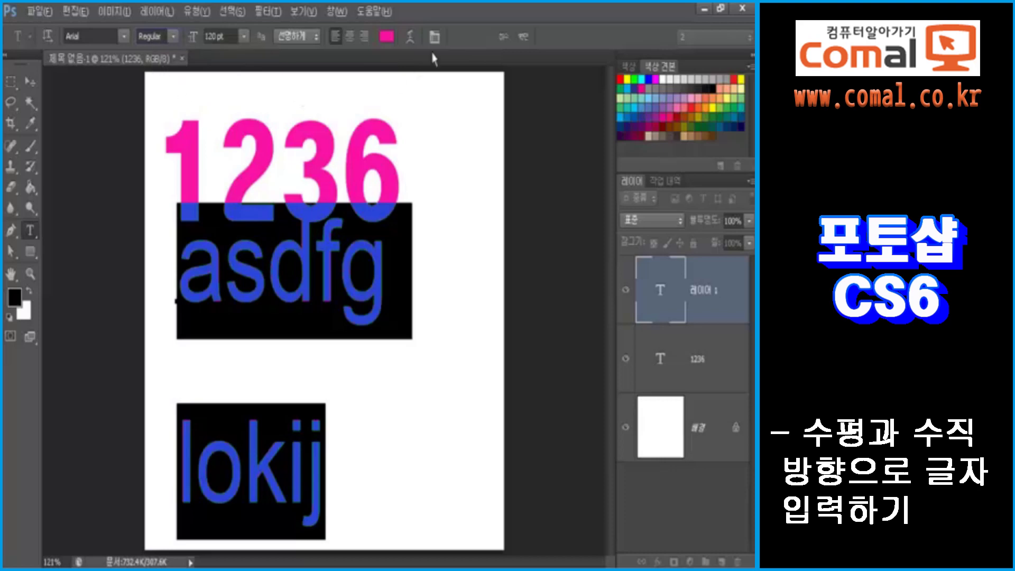
click(523, 36)
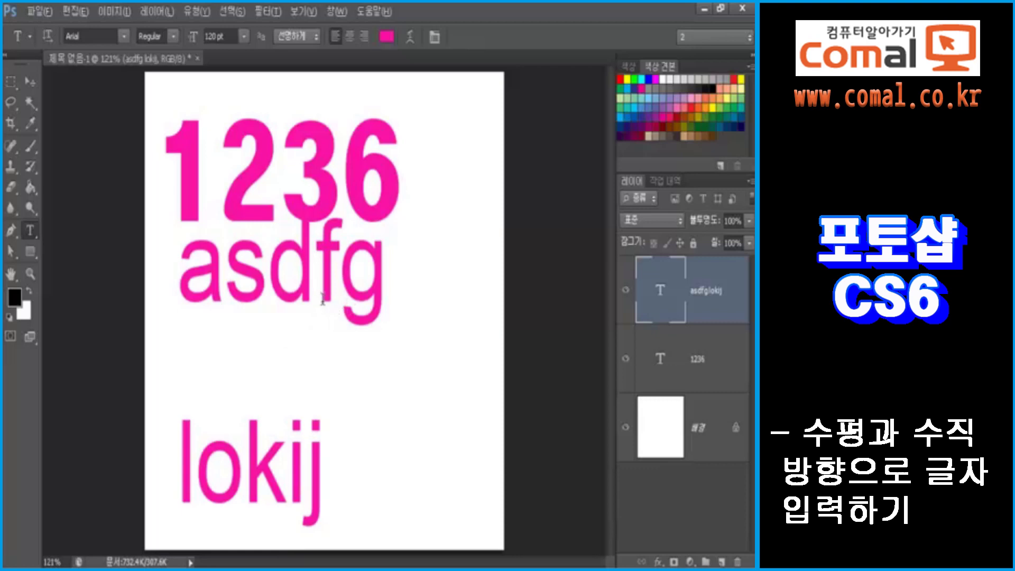
Set the anti-aliasing of the "asdfg" and "lokij" text to 없음 (None) and commit the text.
click(30, 274)
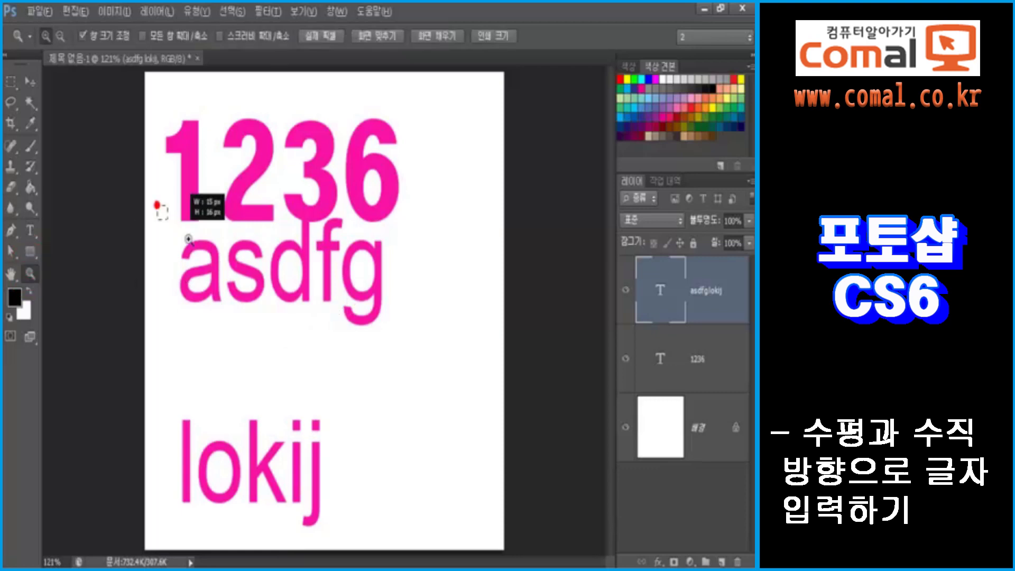
drag(157, 206, 261, 313)
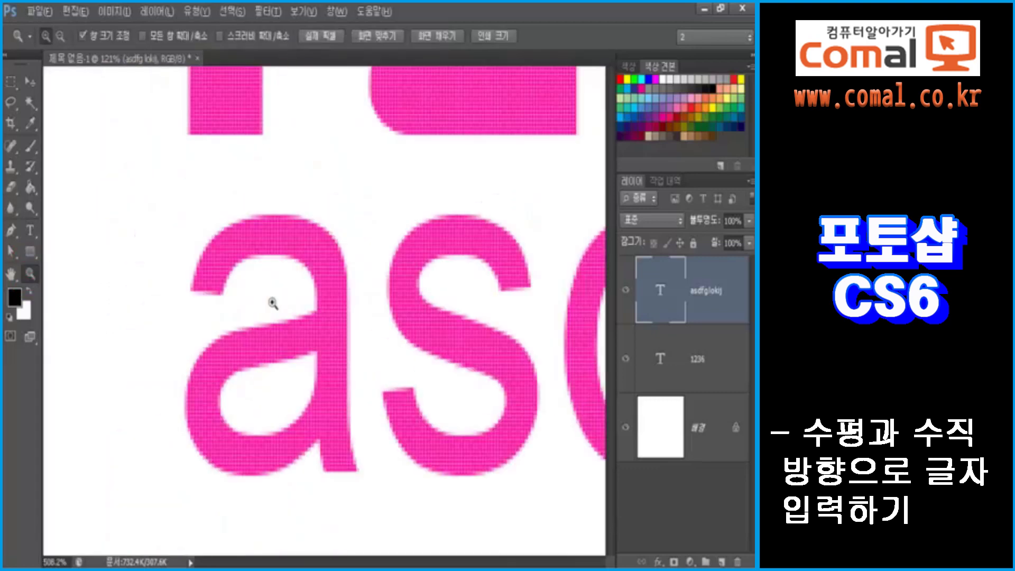
click(32, 232)
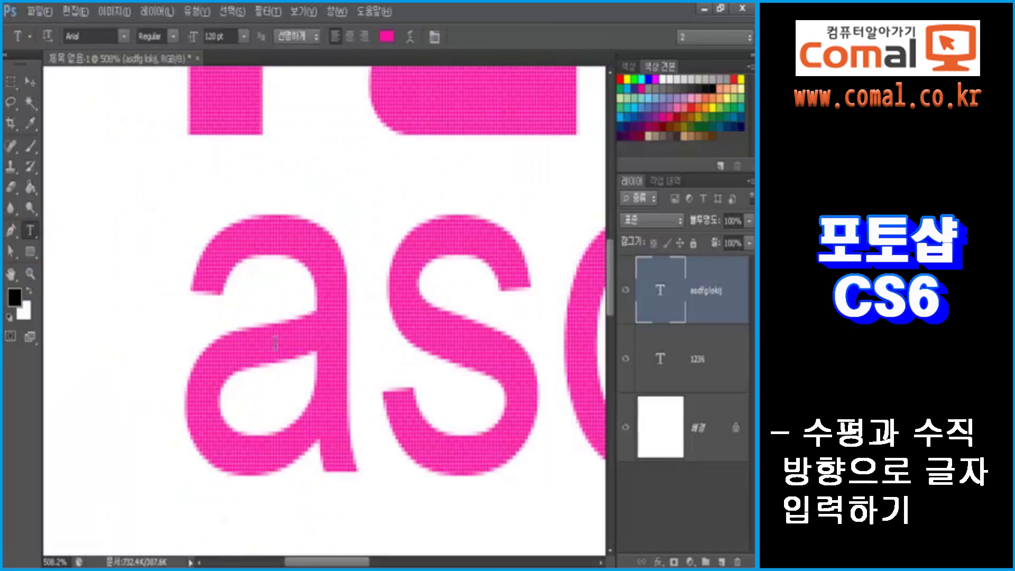
drag(223, 312, 490, 337)
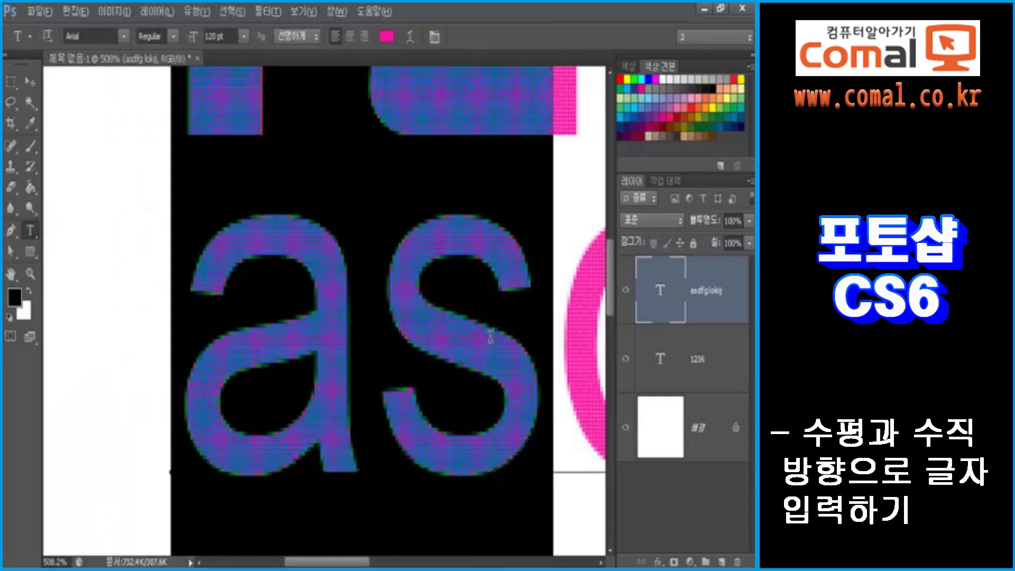
click(490, 338)
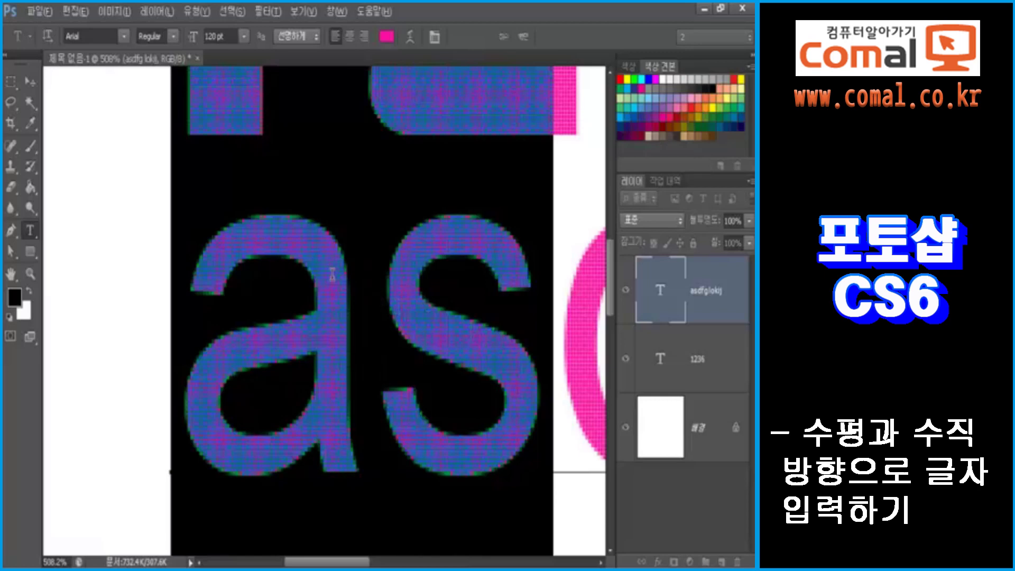
click(288, 37)
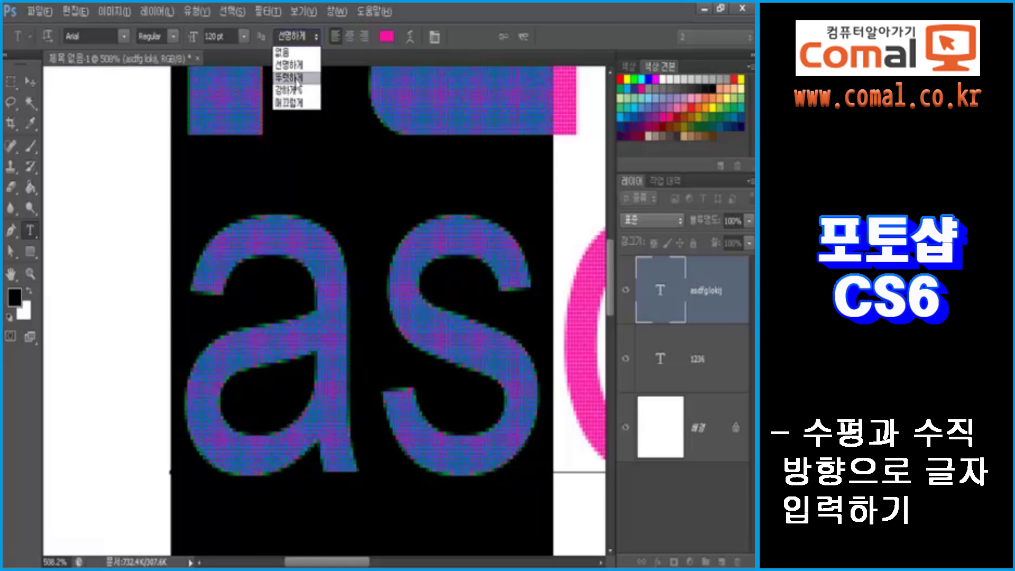
click(293, 52)
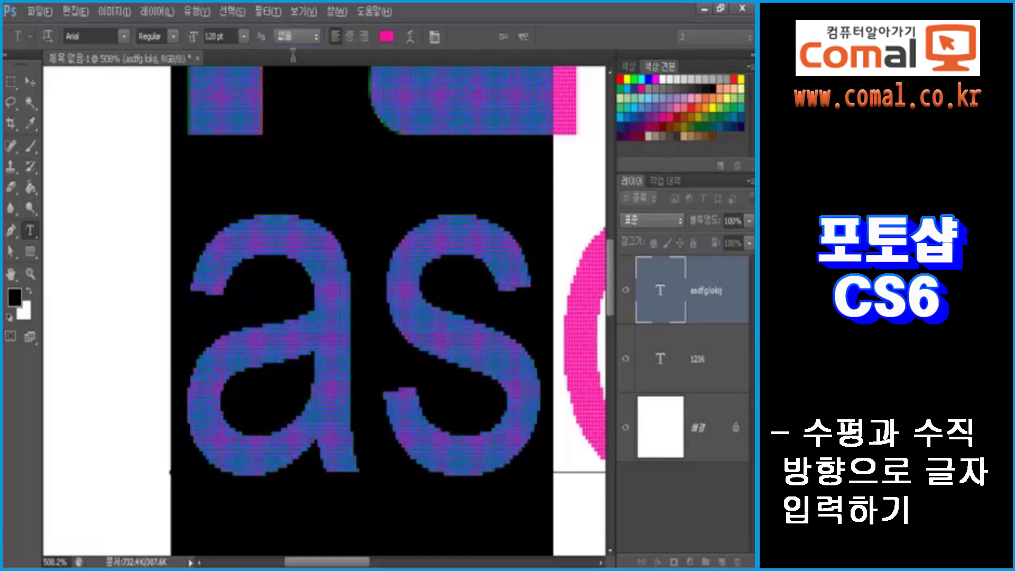
click(294, 181)
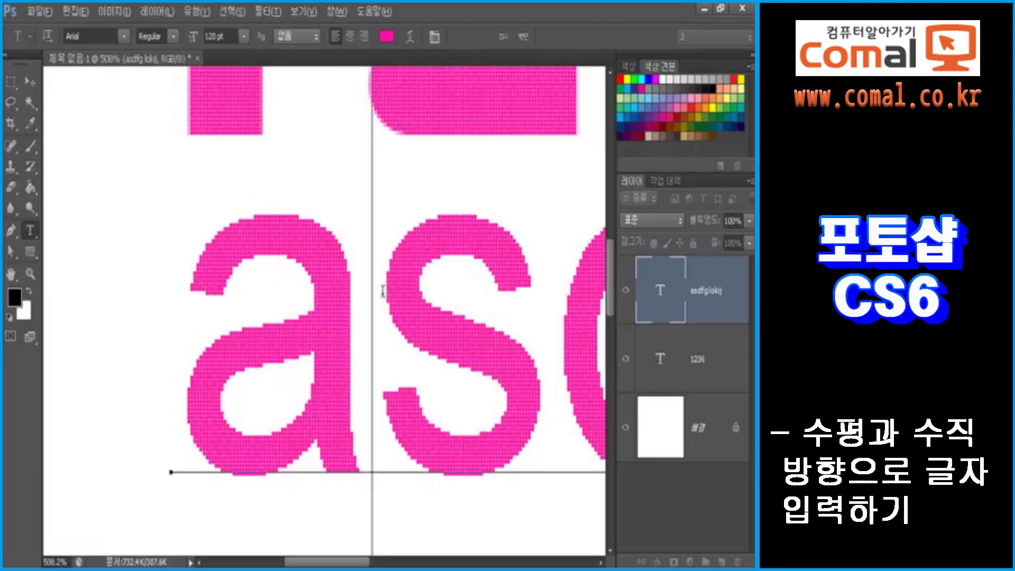
key(ctrl+Return)
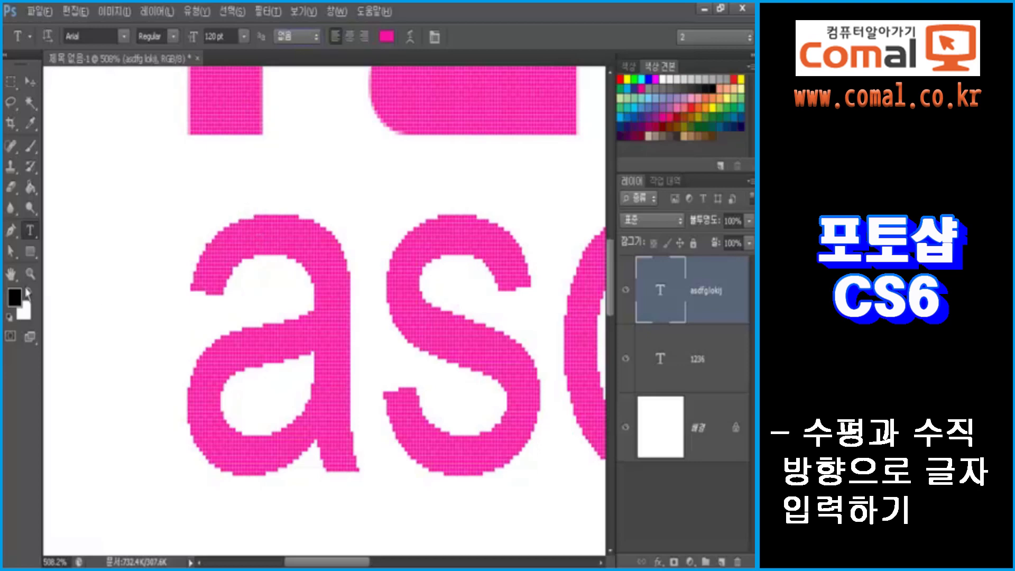
double_click(30, 275)
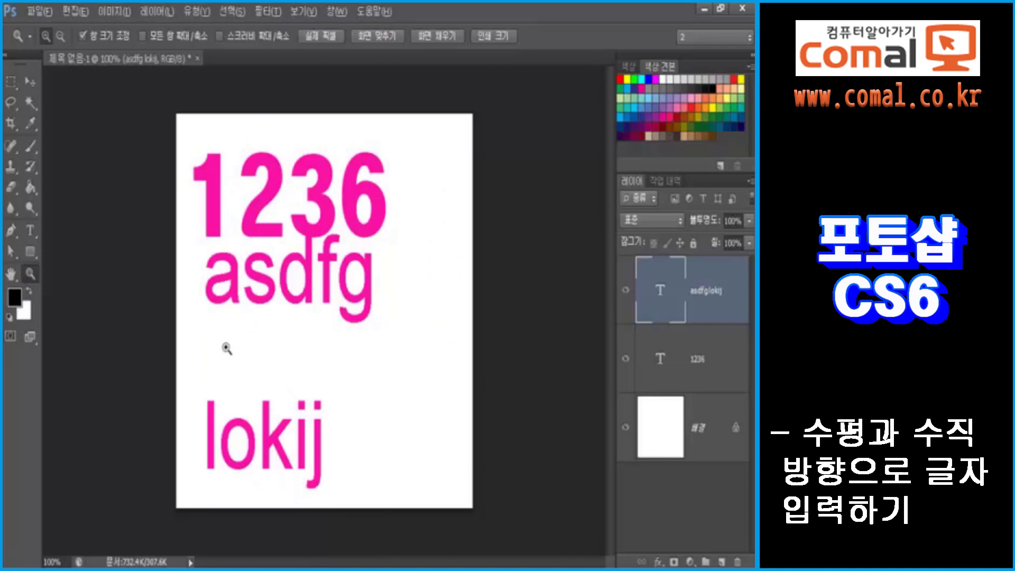
click(31, 232)
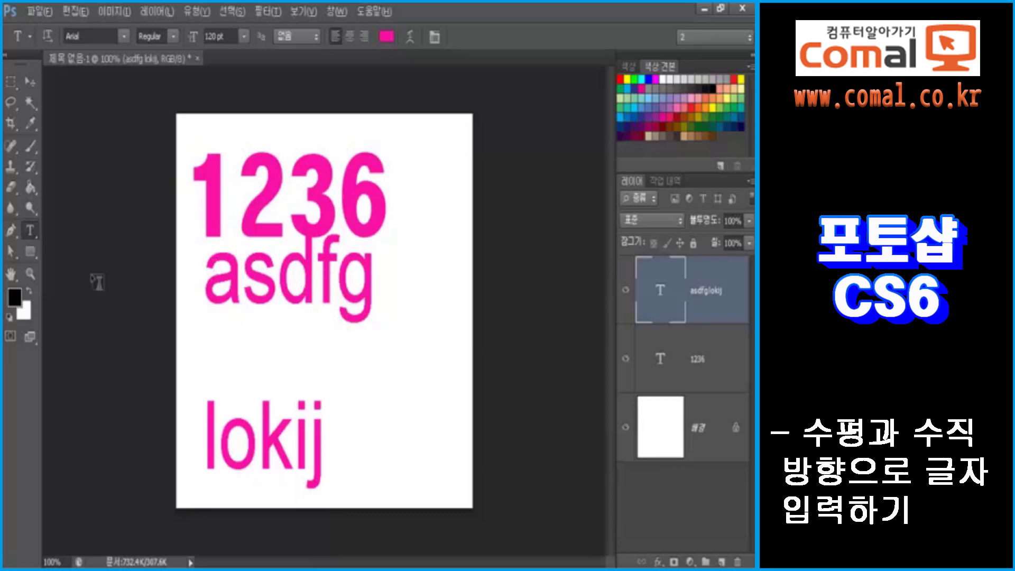
Reselect the letters of the "asdfg" line and set the text's anti-aliasing to 선명하게 (Sharp).
click(31, 274)
drag(199, 240, 256, 300)
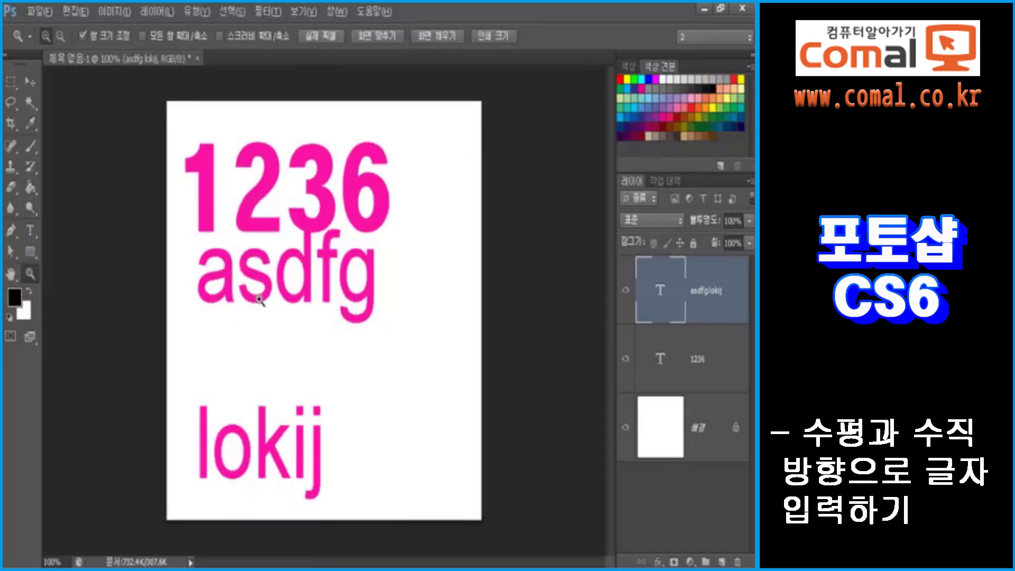
click(30, 230)
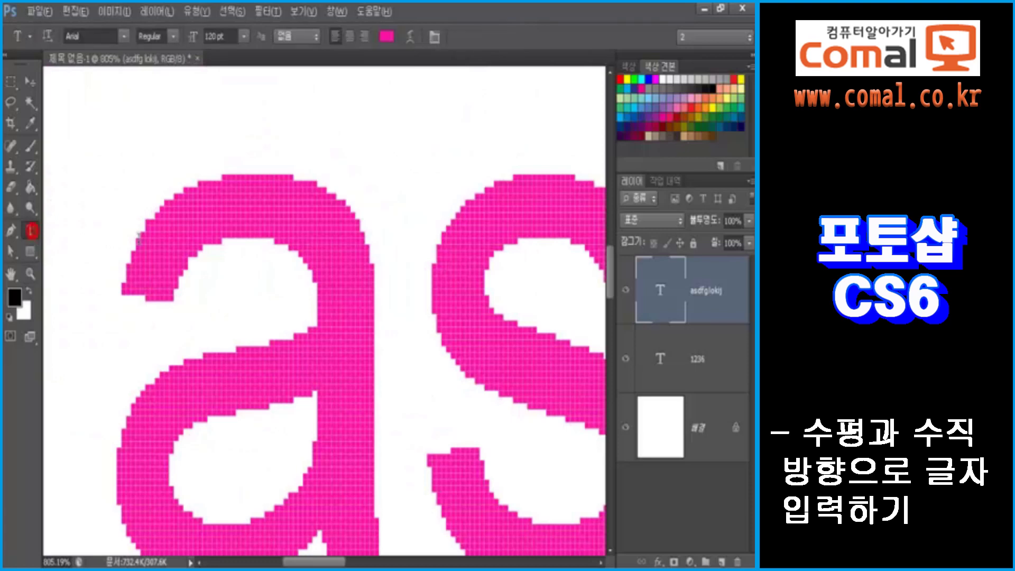
click(139, 241)
drag(157, 241, 594, 344)
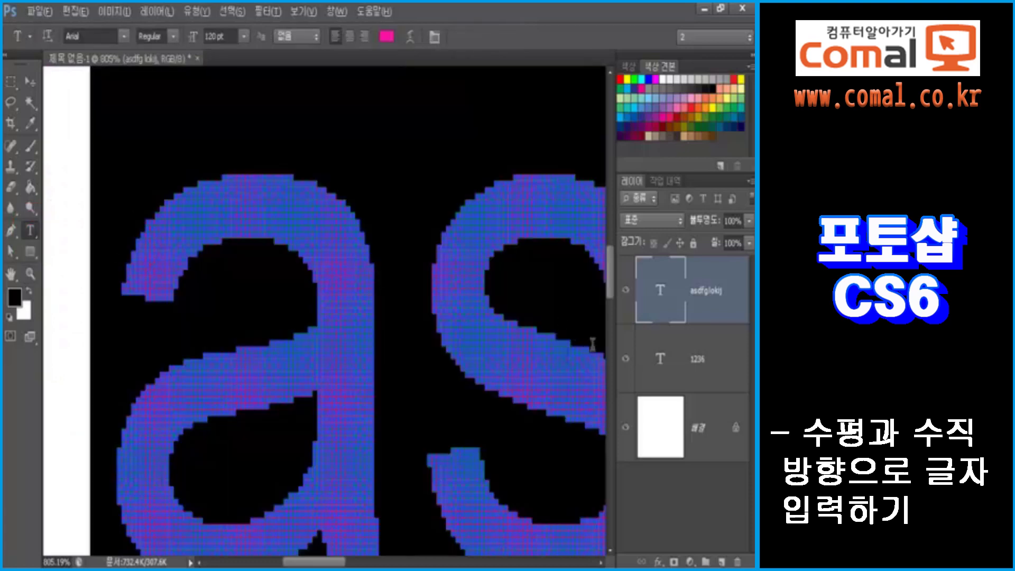
click(285, 36)
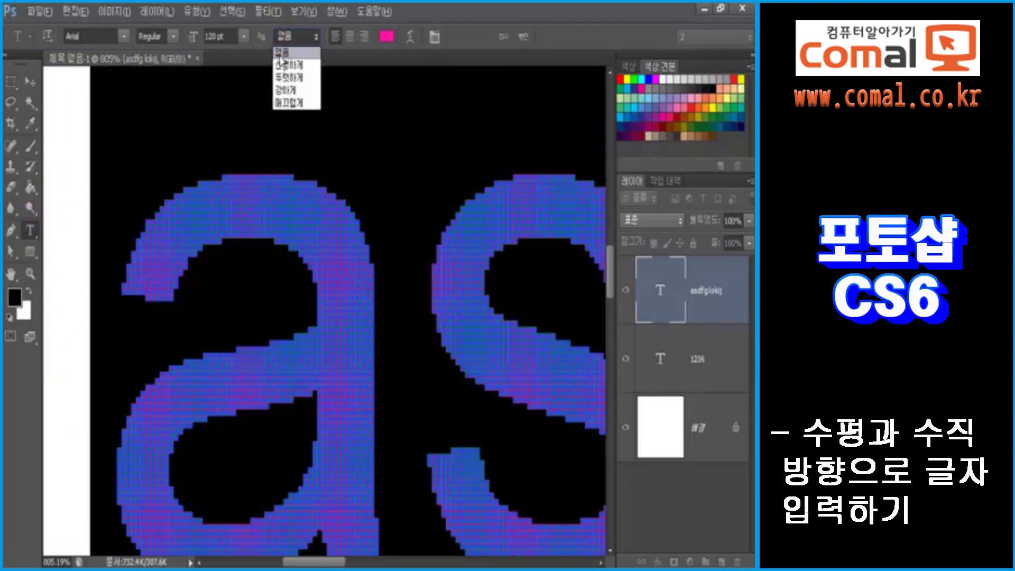
click(280, 64)
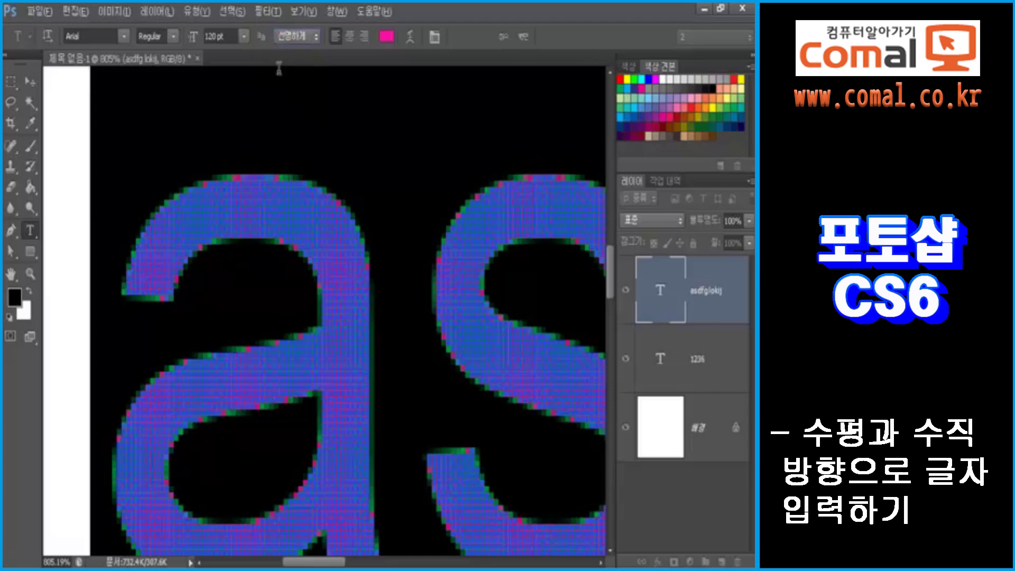
click(280, 68)
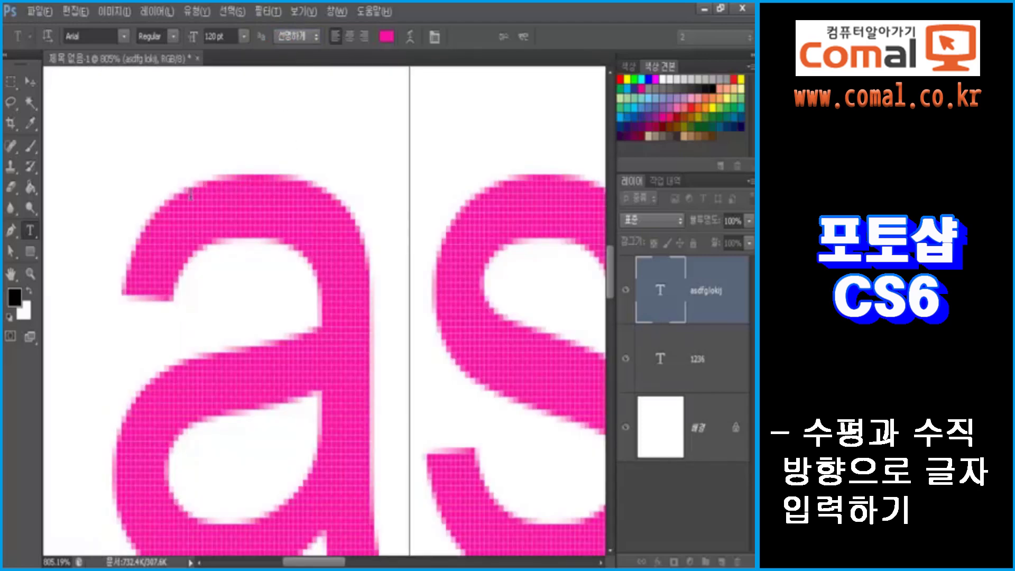
Select the letter "a" and try the anti-aliasing options 뚜렷하게, 강하게 and 매끄럽게 one after another on the text.
drag(166, 212, 397, 242)
click(310, 37)
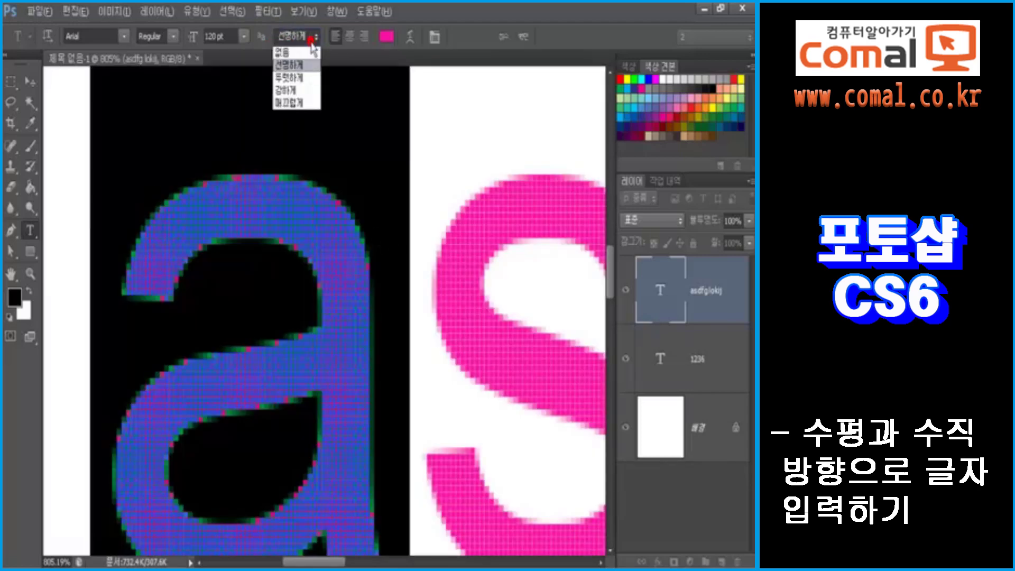
click(290, 77)
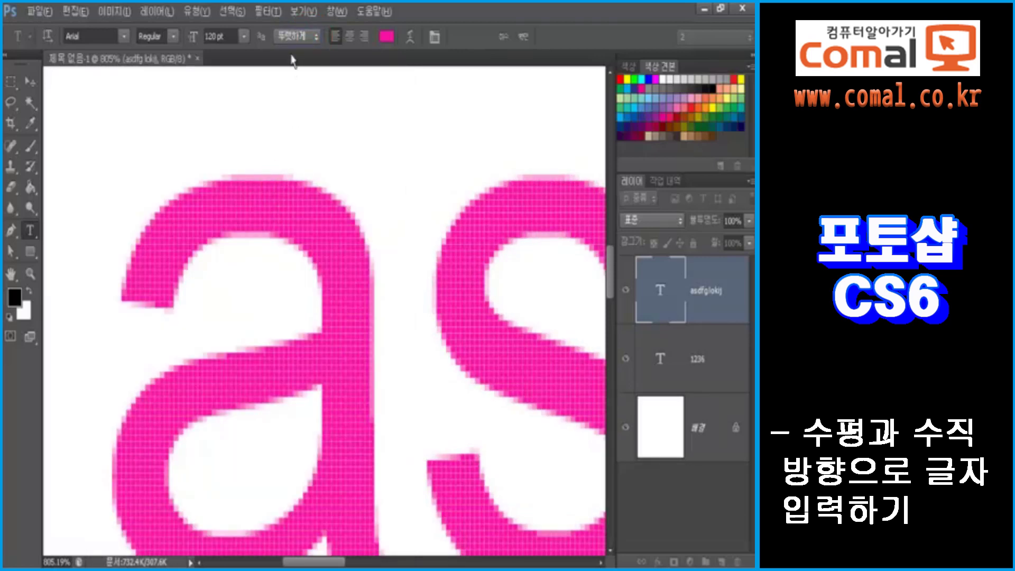
click(294, 37)
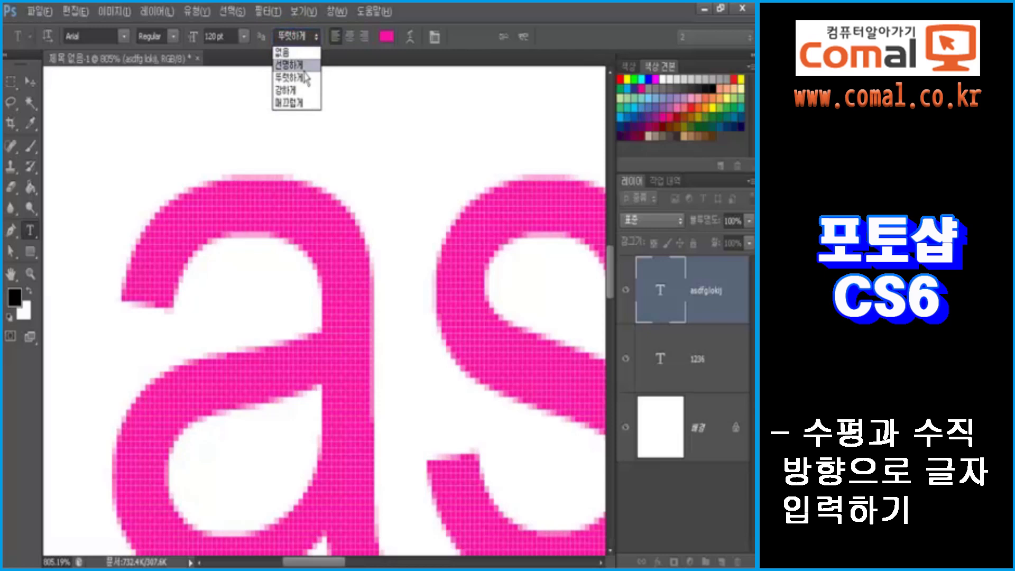
click(292, 90)
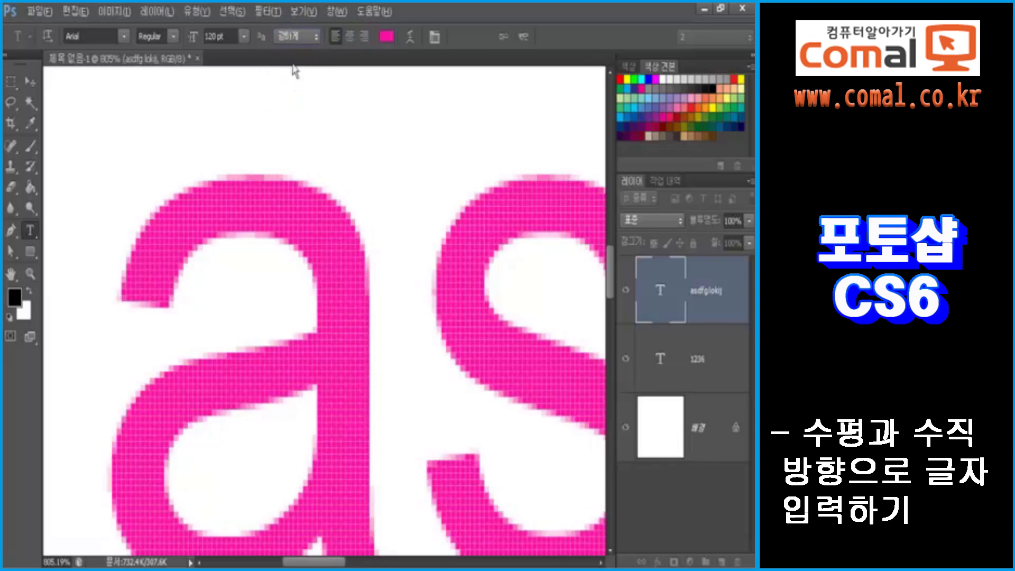
click(292, 37)
click(292, 103)
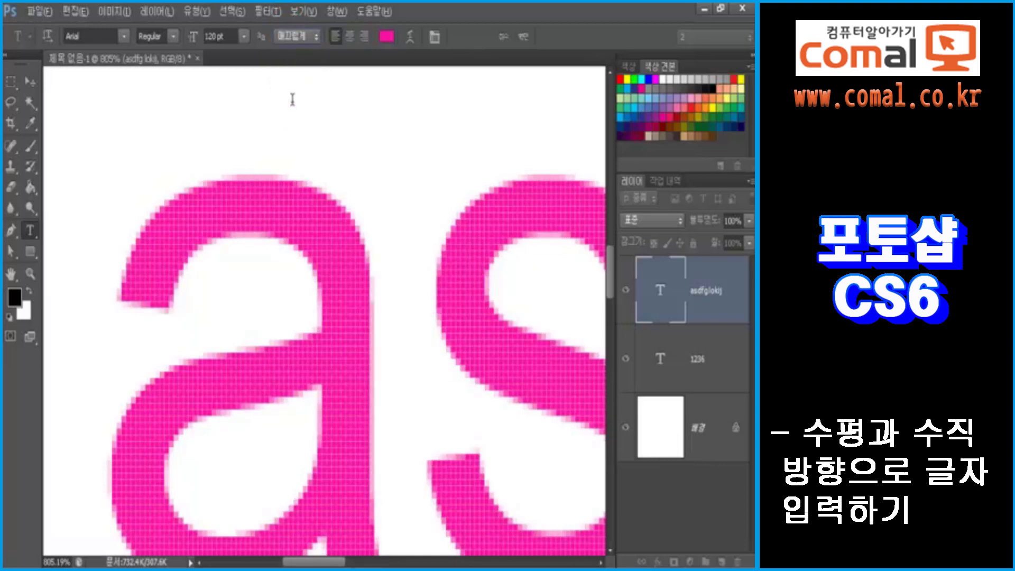
Restore the text's anti-aliasing to 선명하게 (Sharp) and finish editing the text.
click(292, 37)
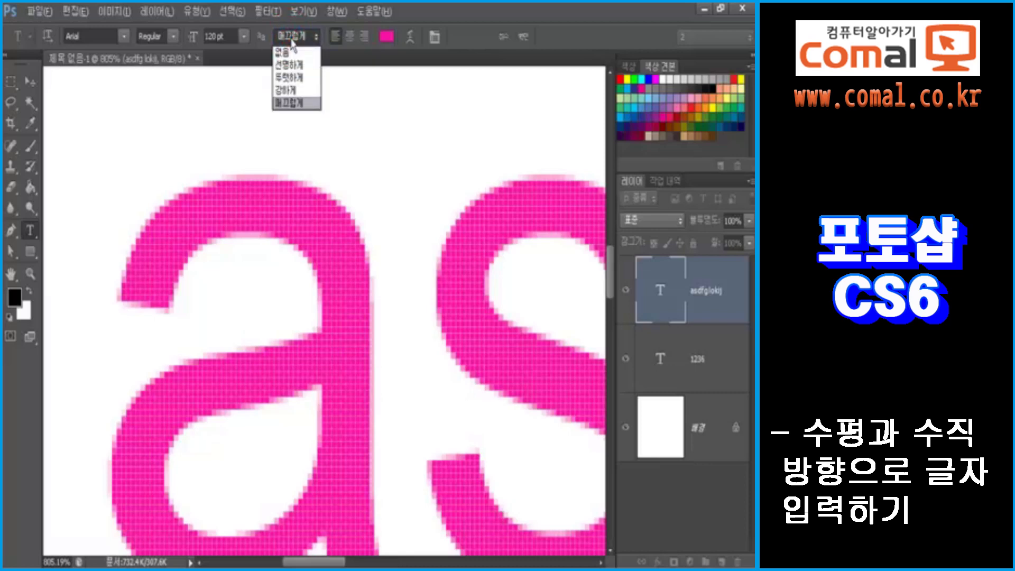
click(288, 65)
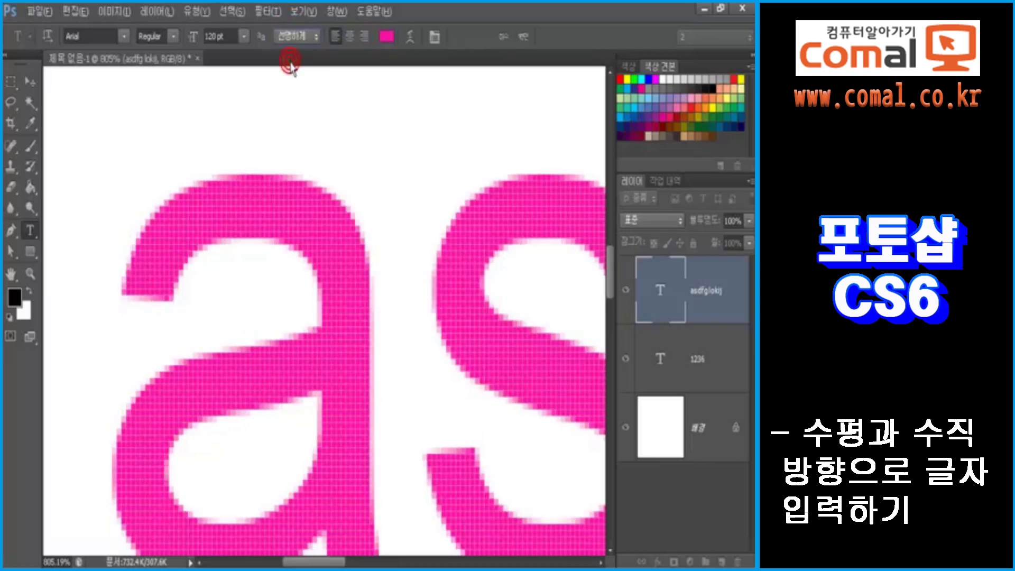
double_click(31, 273)
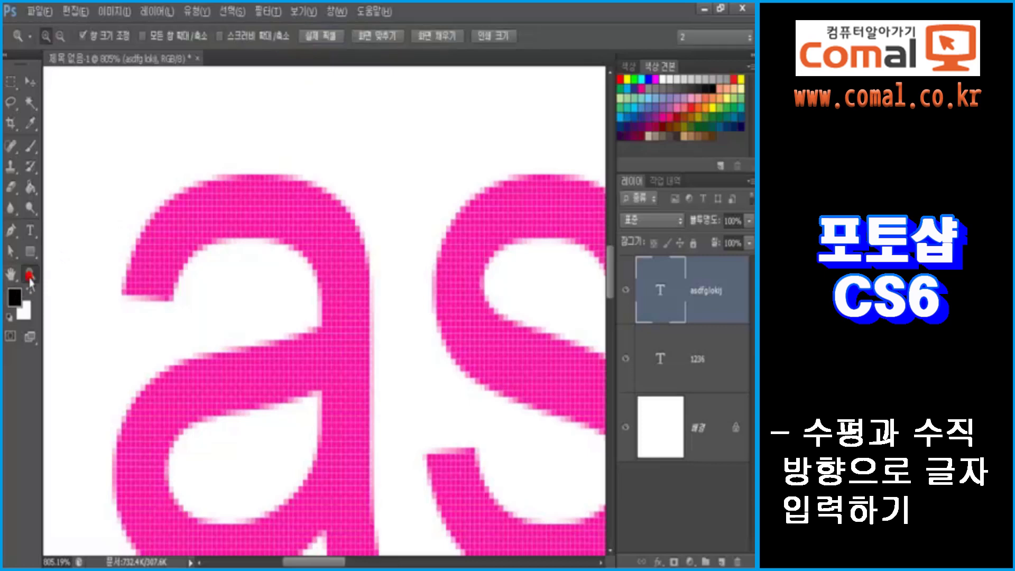
Delete both the "asdfg lokij" and "1236" text layers, leaving only the background.
click(30, 231)
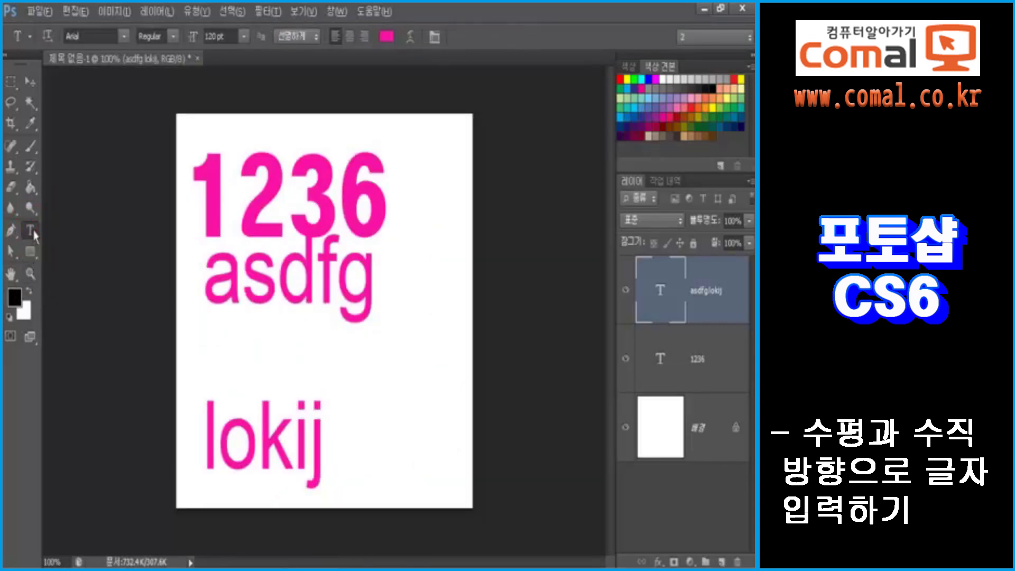
shift+click(715, 347)
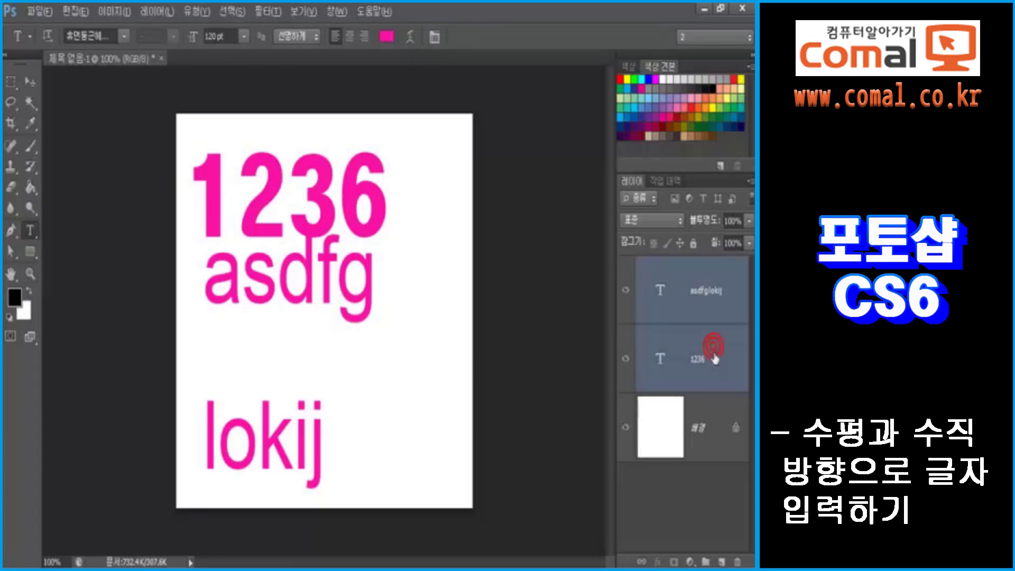
drag(715, 346, 737, 562)
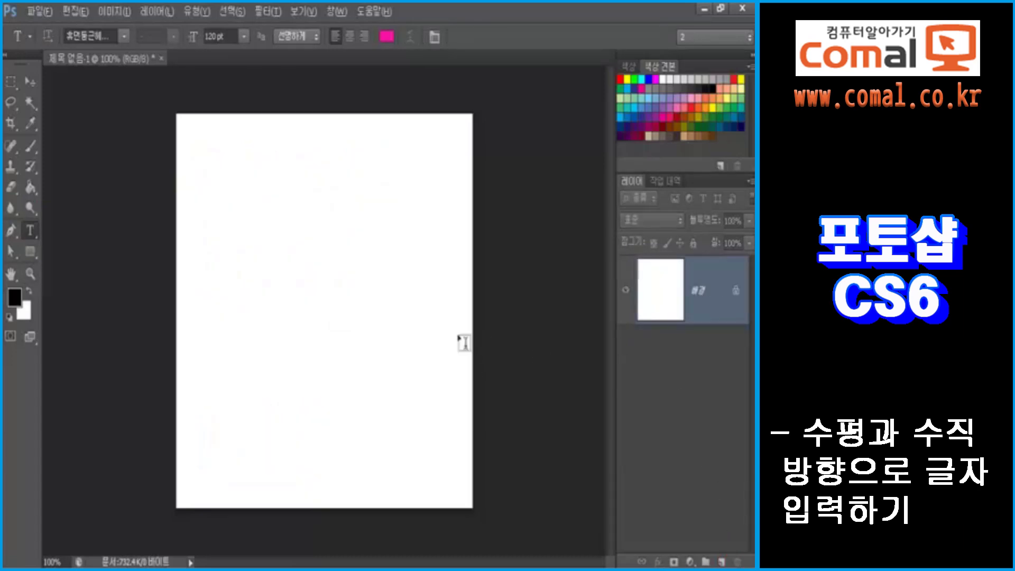
Add horizontal text near the upper left of the blank page with "Photo" on the first line and "Shop" on the second.
scroll(324, 282, up, 1)
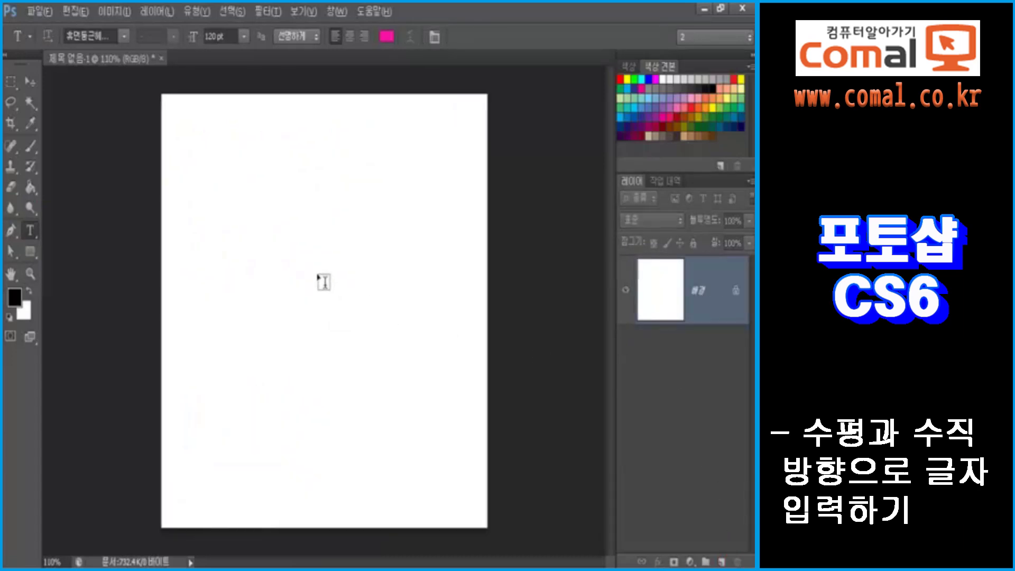
click(193, 230)
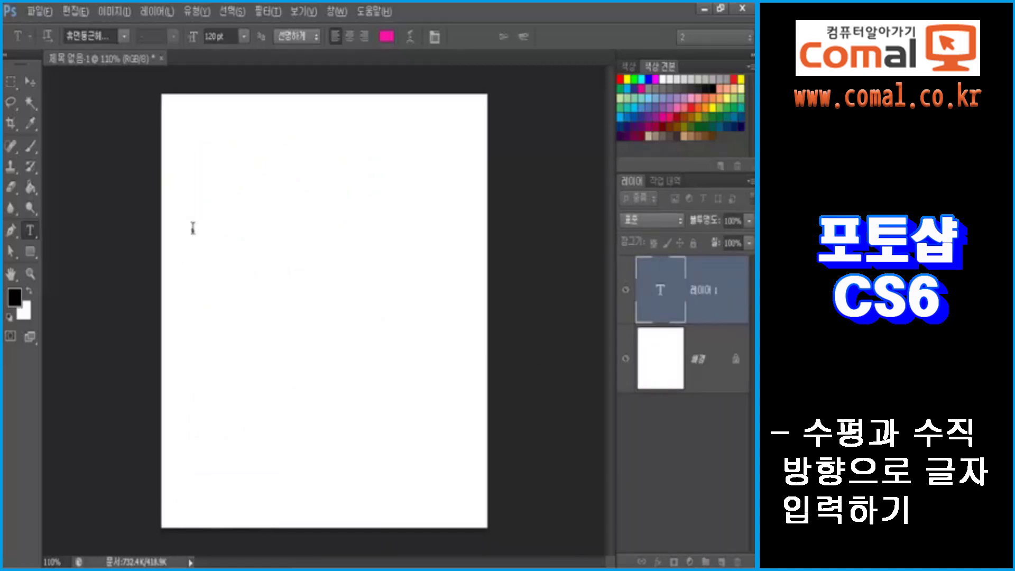
text(P)
key(BackSpace)
text(P)
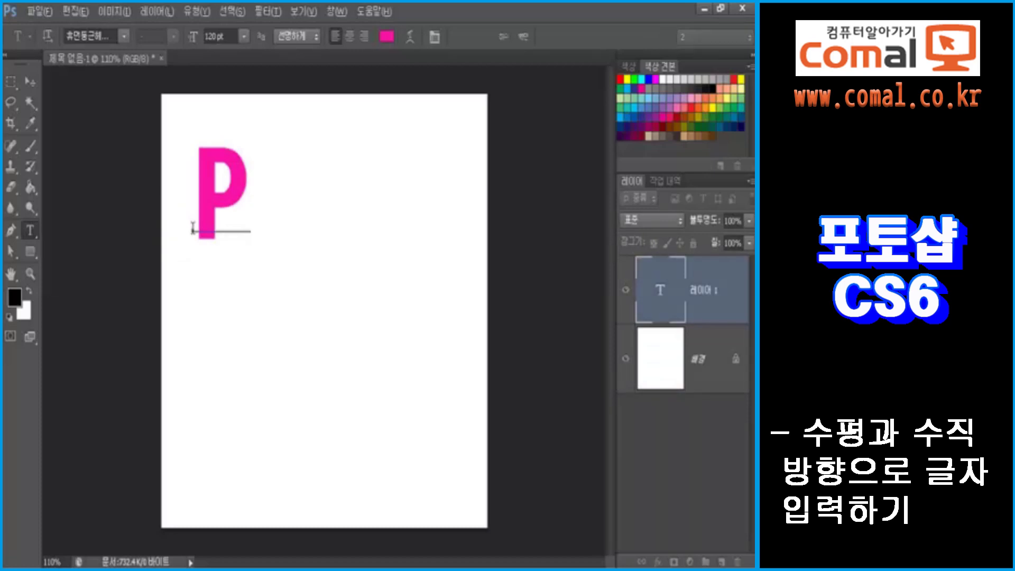
text(hoto)
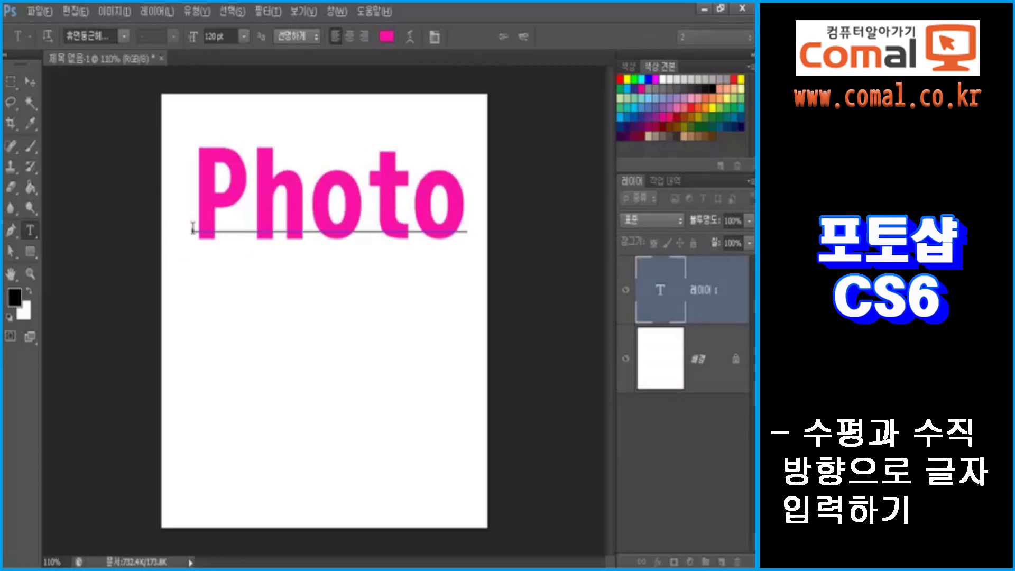
key(Return)
text(Shop)
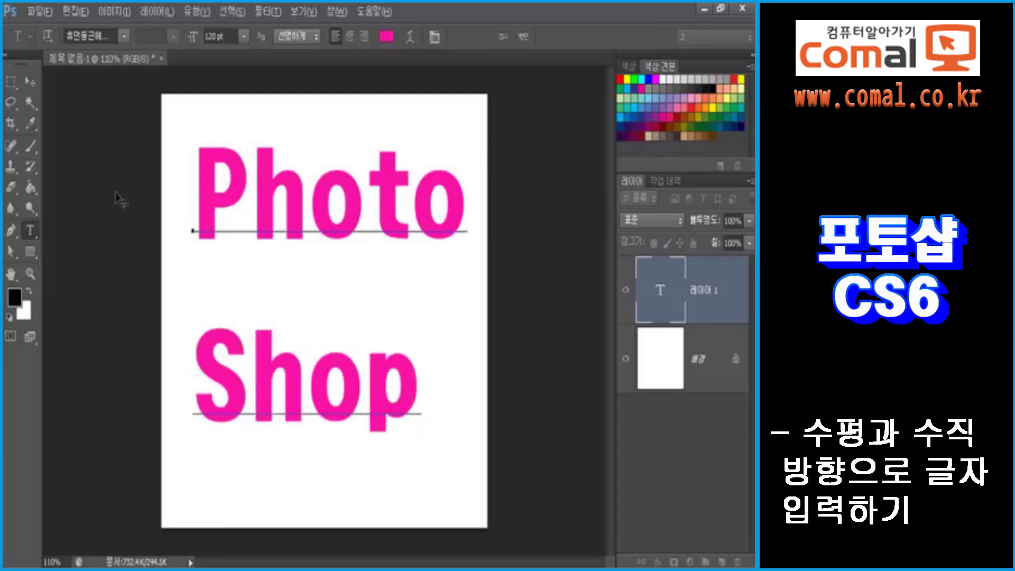
Set the size of both text lines to 90 pt and delete the final "p" from "Shop".
drag(191, 201, 410, 375)
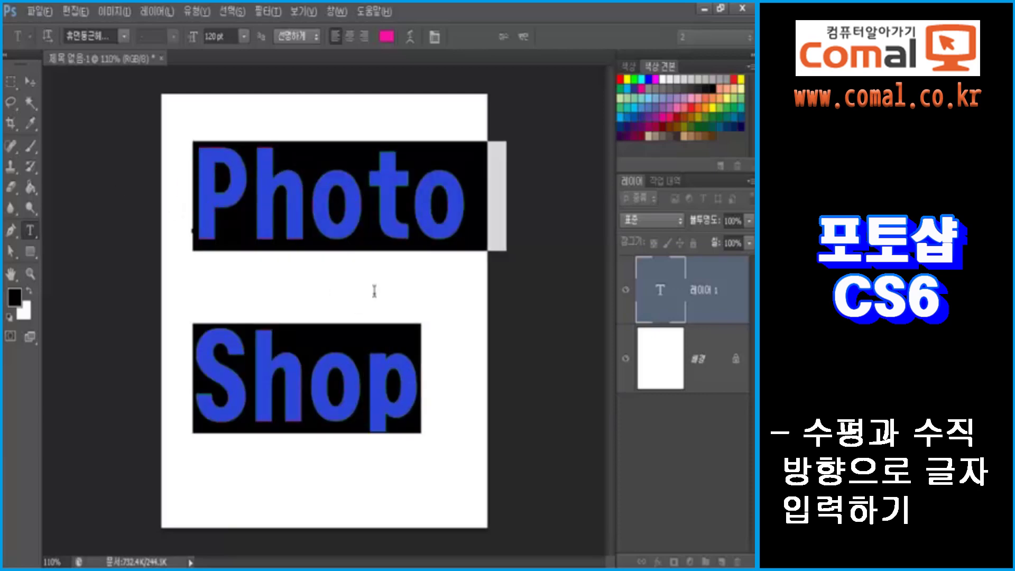
click(225, 36)
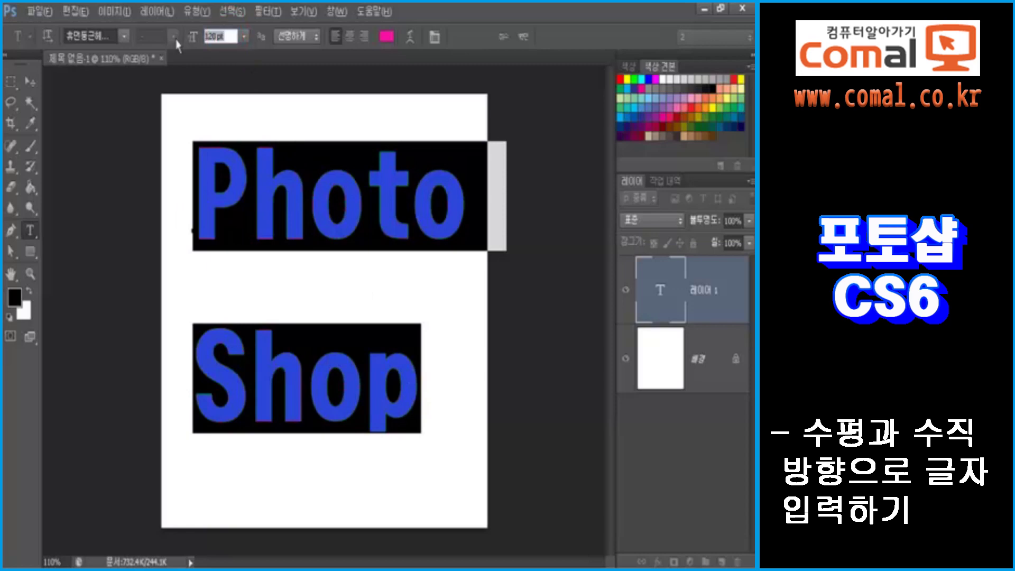
text(90)
key(Return)
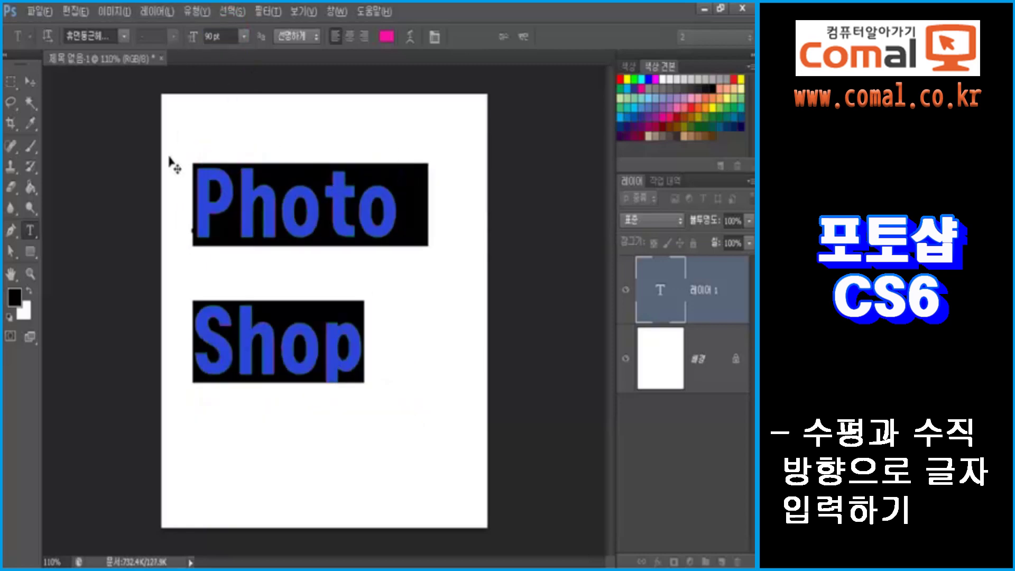
click(196, 184)
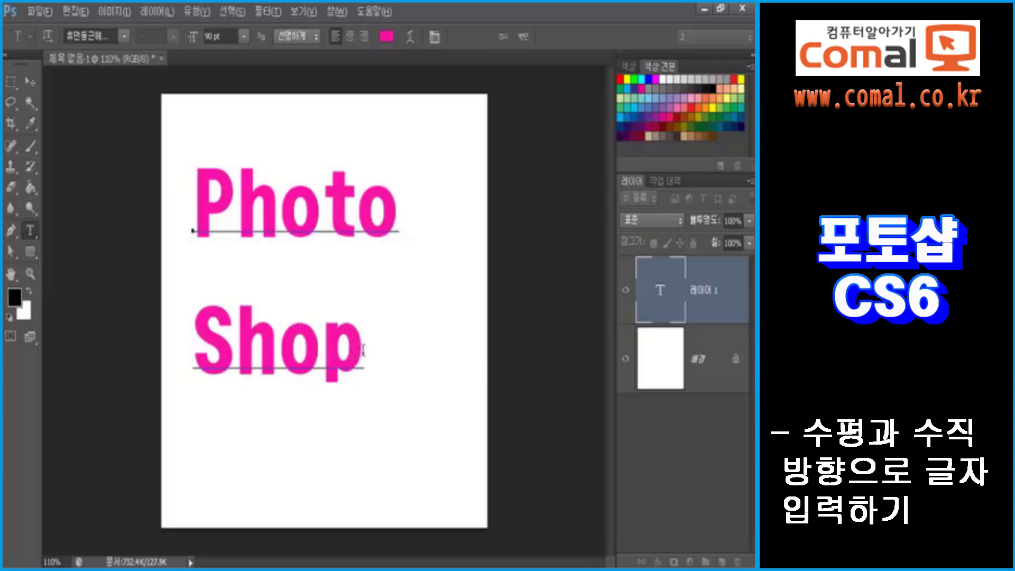
key(BackSpace)
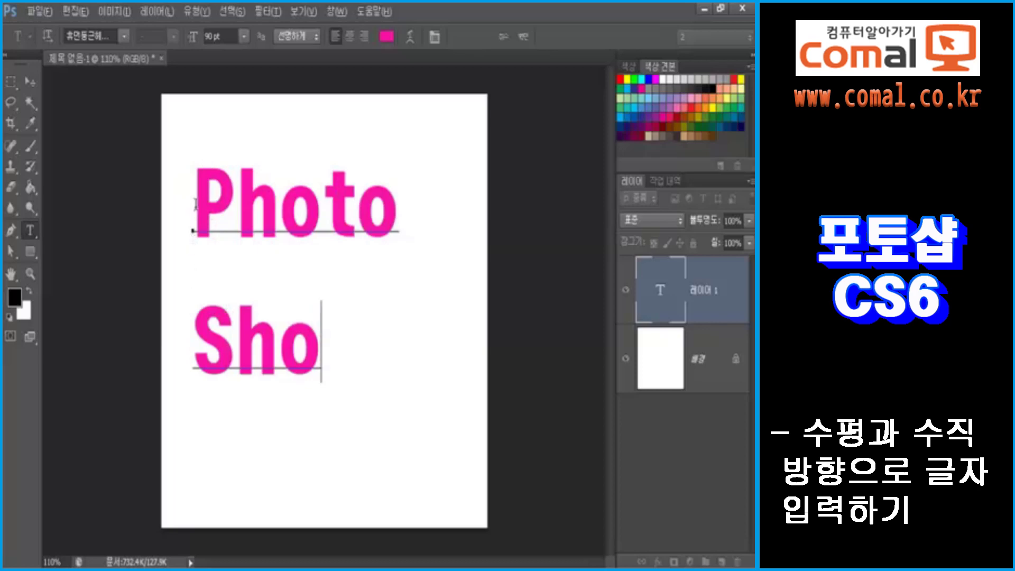
Center-align both lines of the "Photo Sho" text and move the text back onto the page.
drag(195, 212, 335, 355)
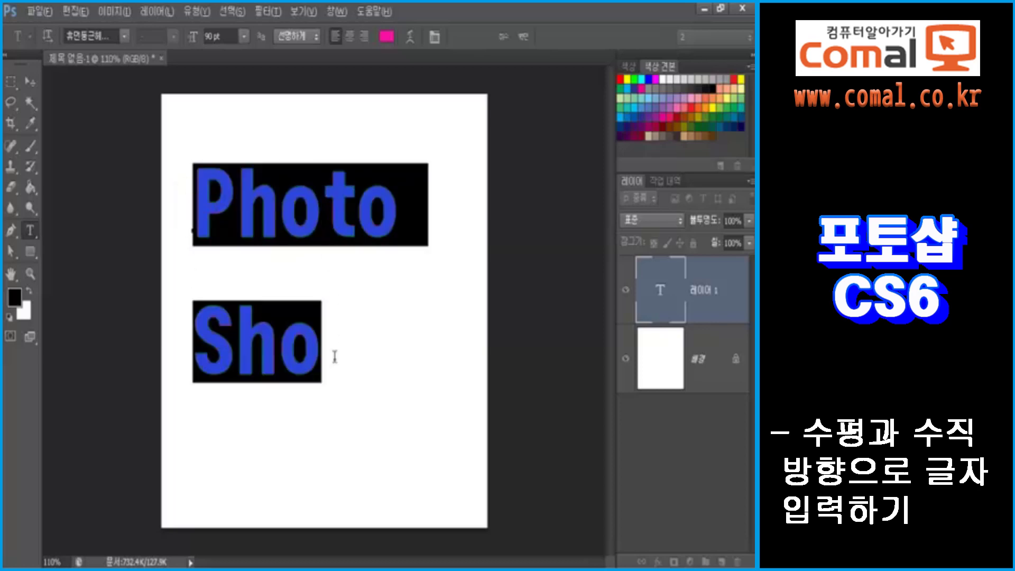
click(349, 37)
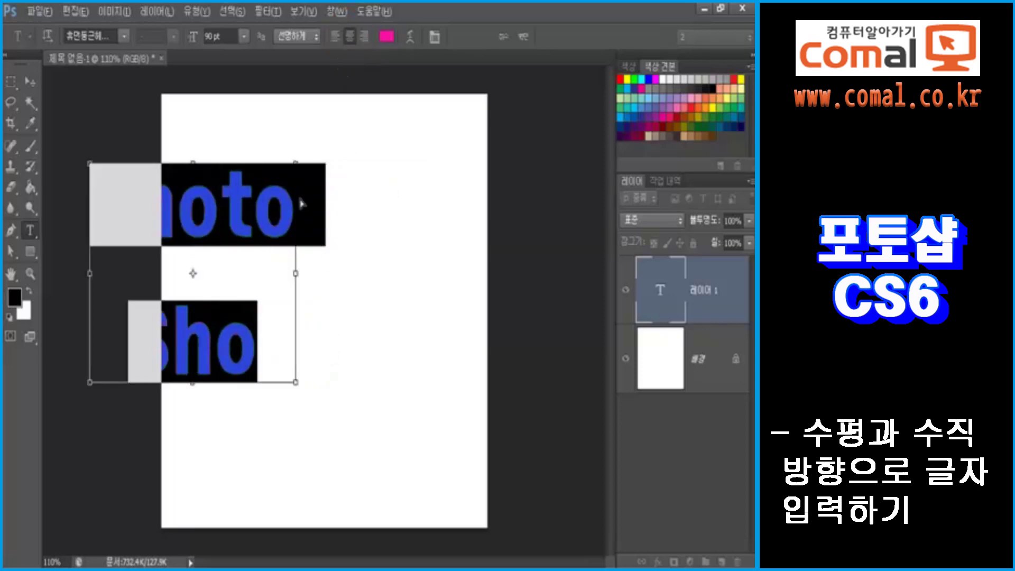
drag(242, 232, 360, 224)
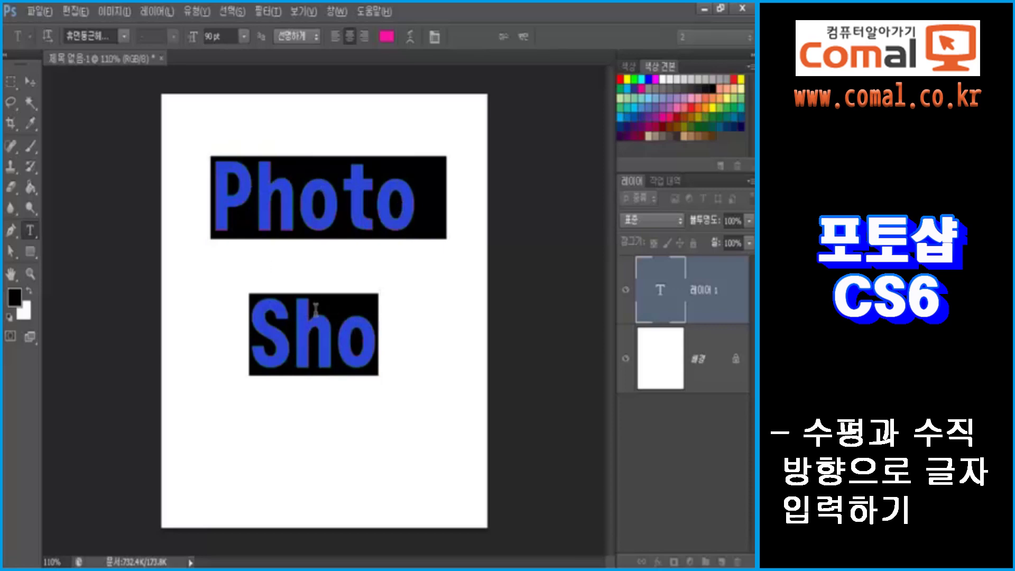
Right-align both text lines, move the text back onto the page, and deselect it.
click(364, 36)
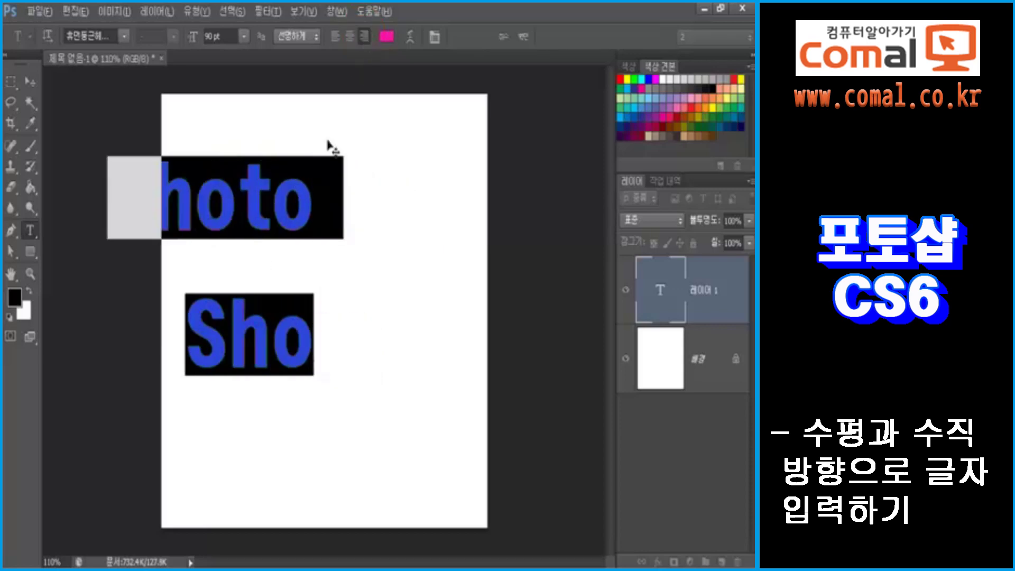
drag(282, 213, 380, 212)
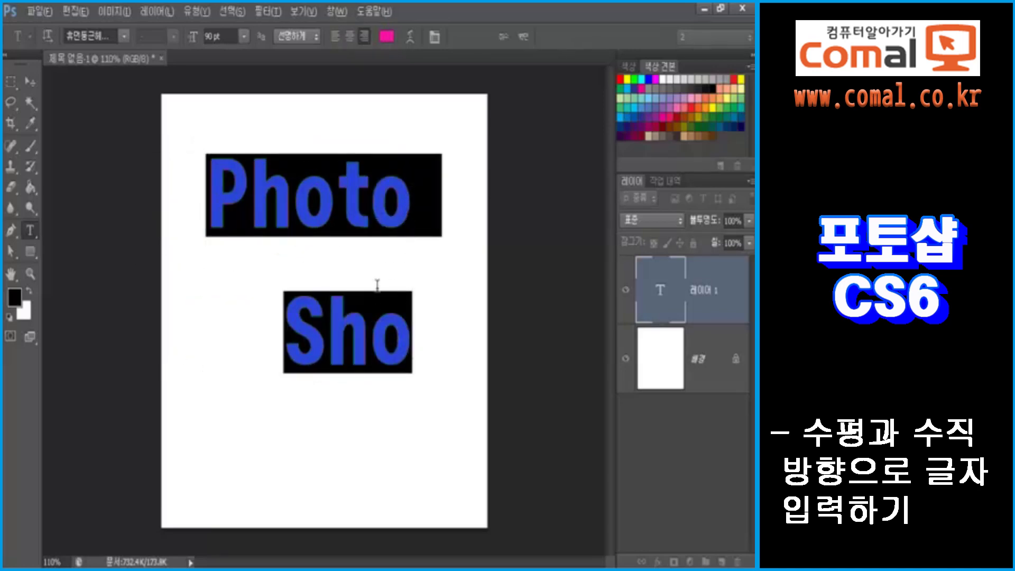
click(328, 282)
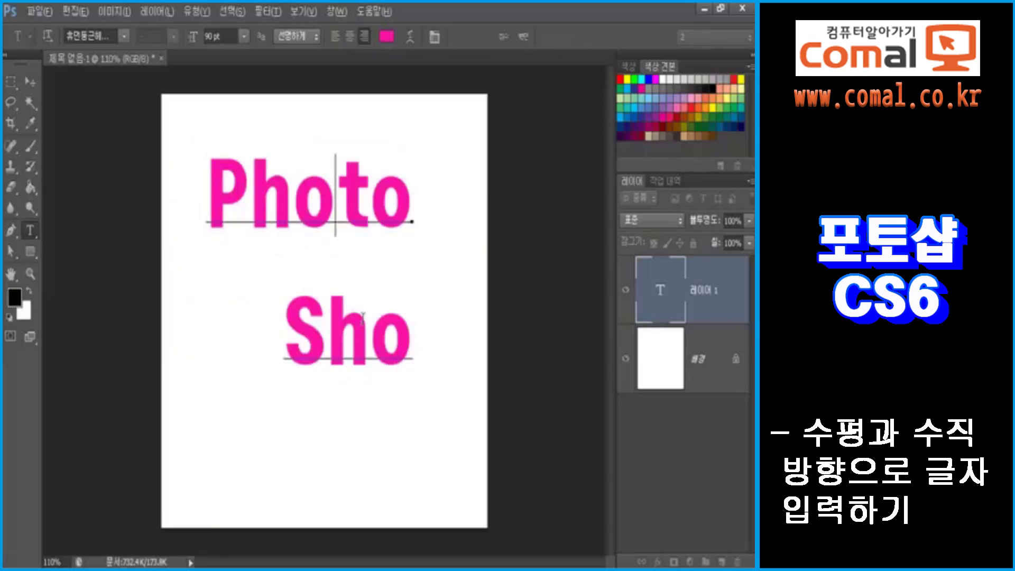
Left-align both text lines and move the text back onto the upper part of the page.
drag(207, 193, 473, 389)
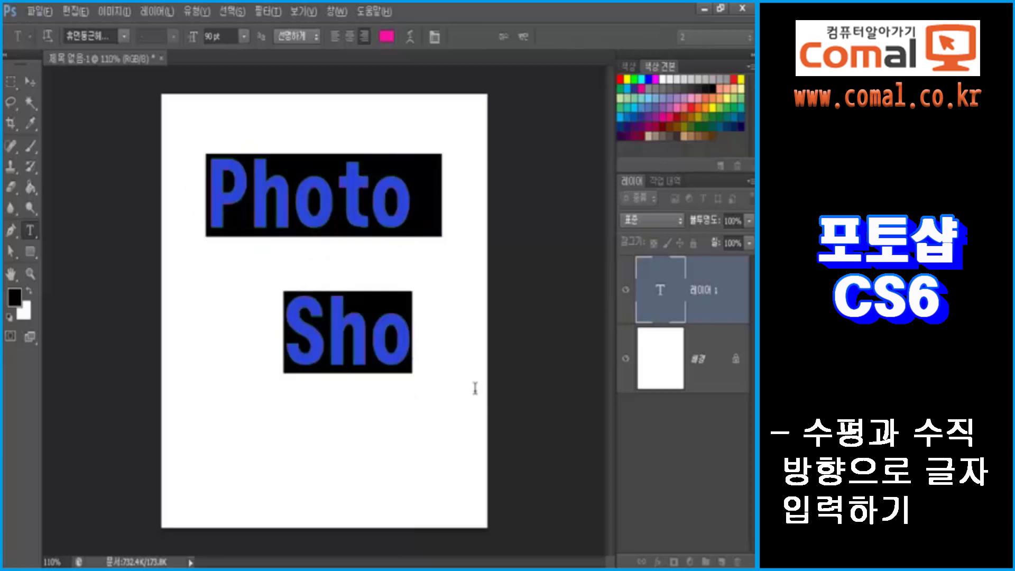
click(334, 37)
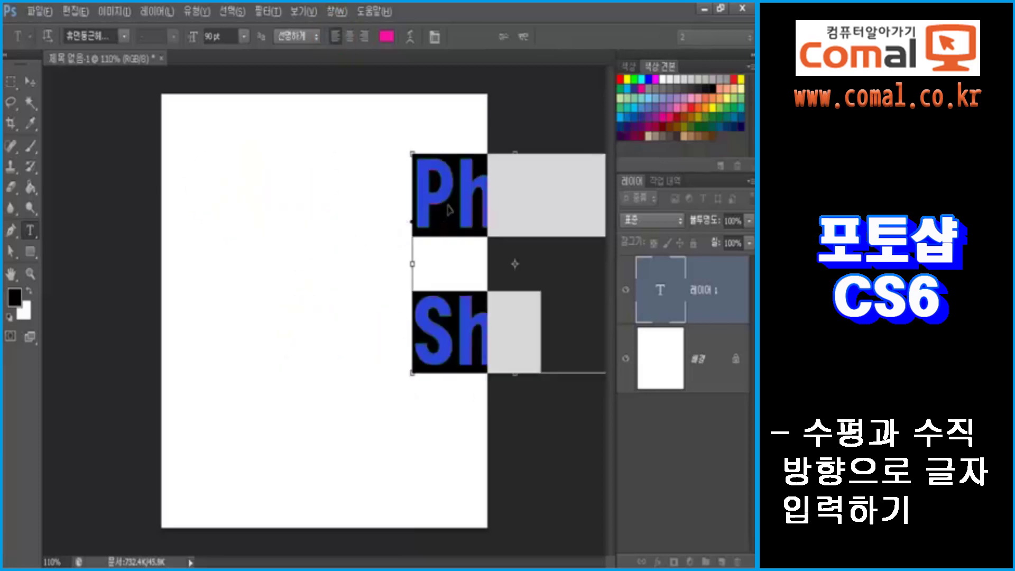
drag(443, 197, 262, 181)
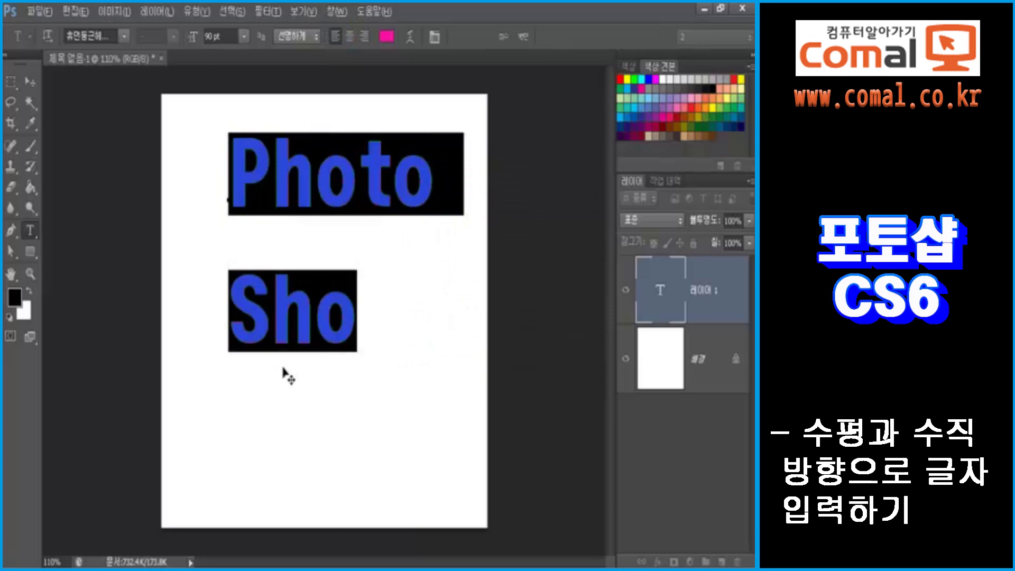
Delete the blank space trailing after "Sho" on the second text line.
click(354, 316)
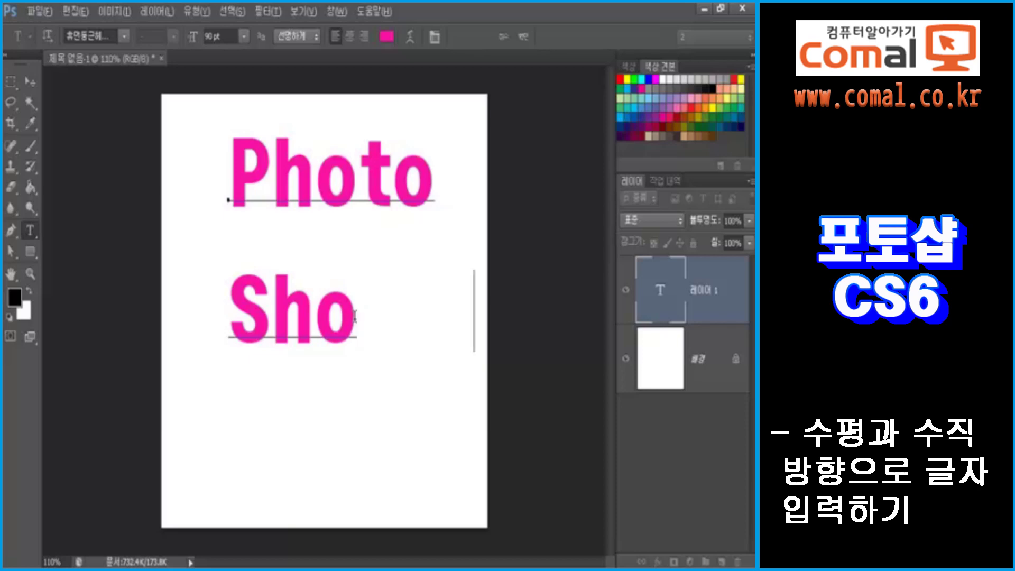
drag(355, 316, 460, 323)
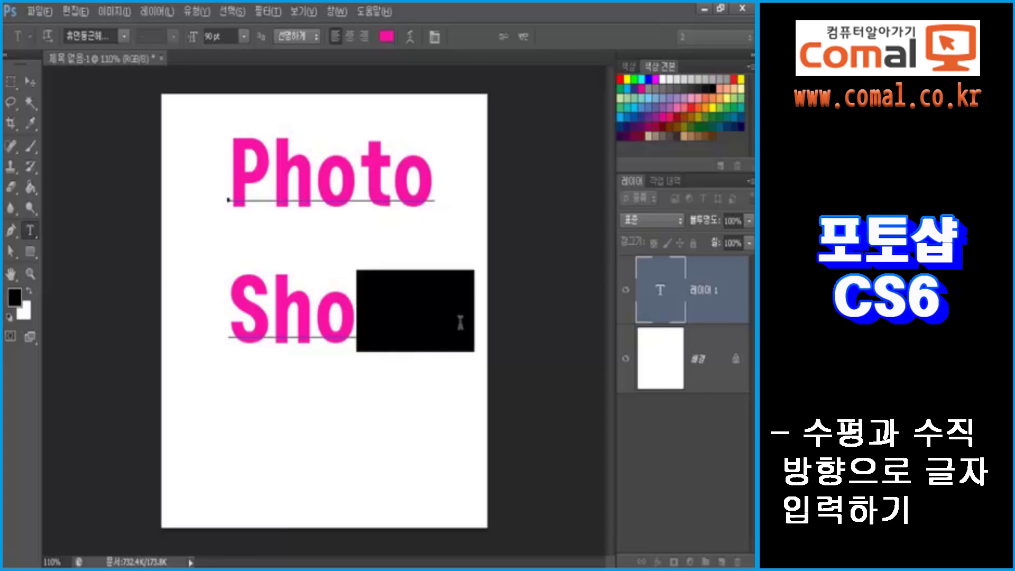
key(BackSpace)
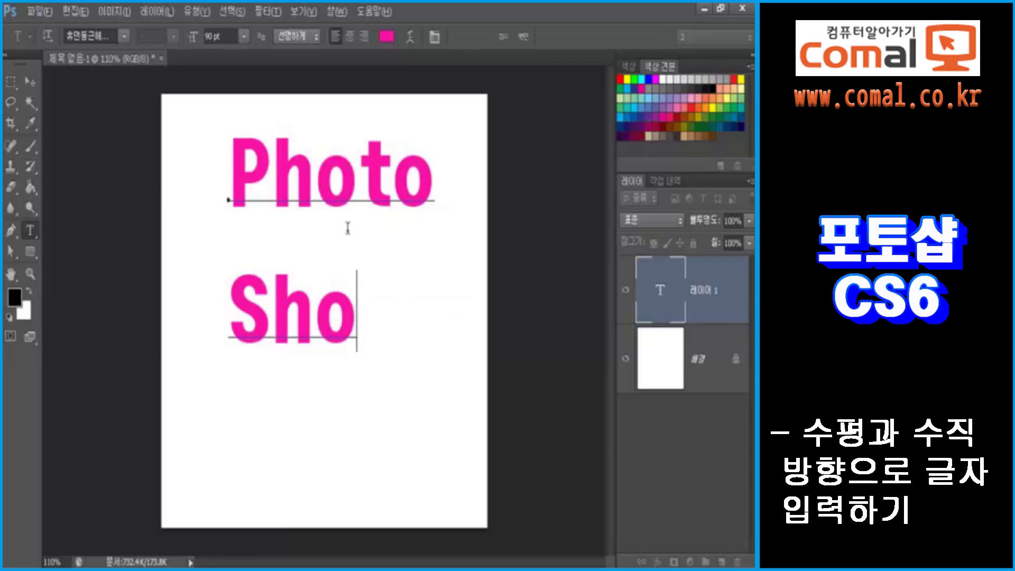
Append "sd" after "Sho" on the second line and finish editing the text.
click(126, 37)
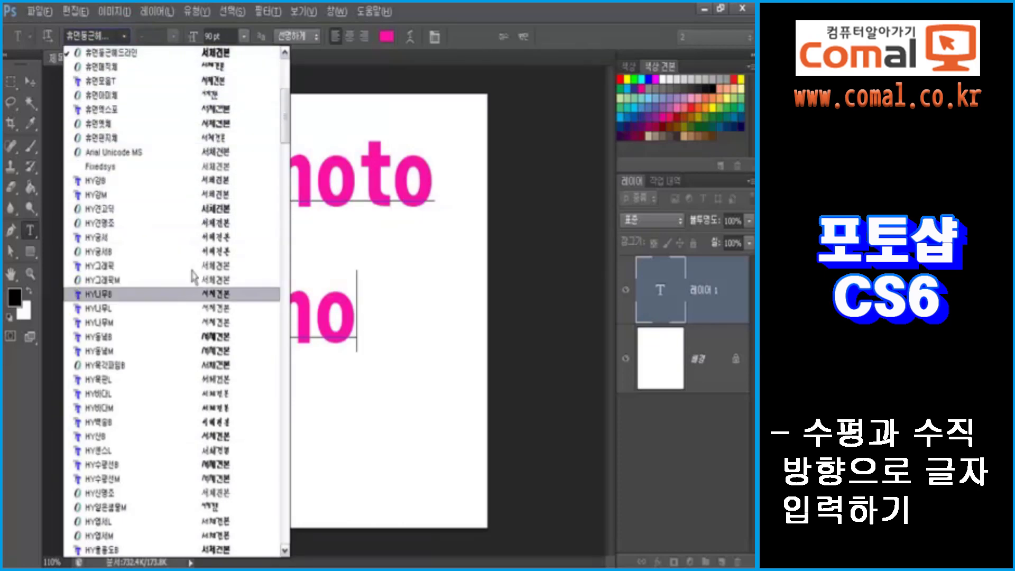
click(358, 328)
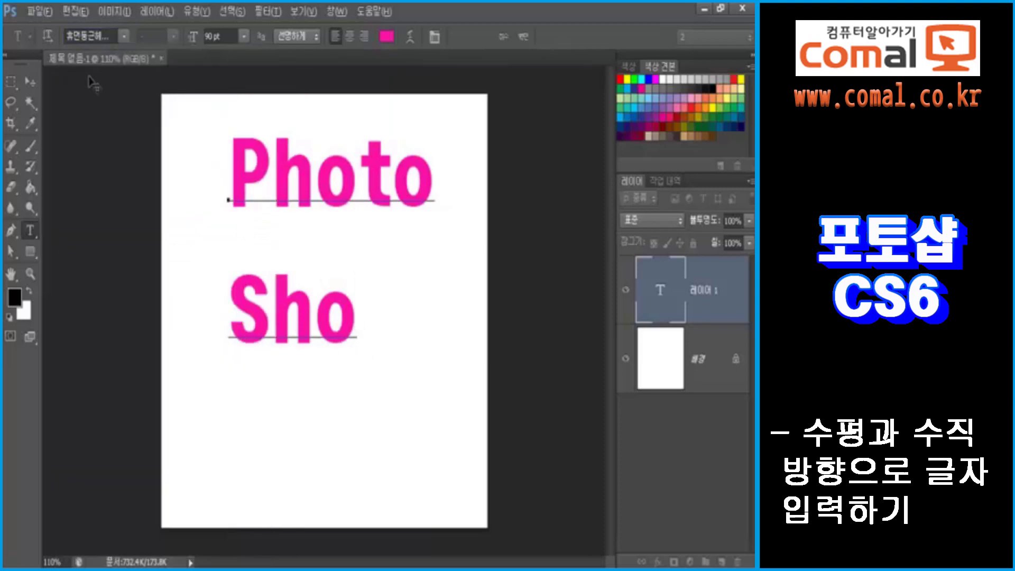
text(sd)
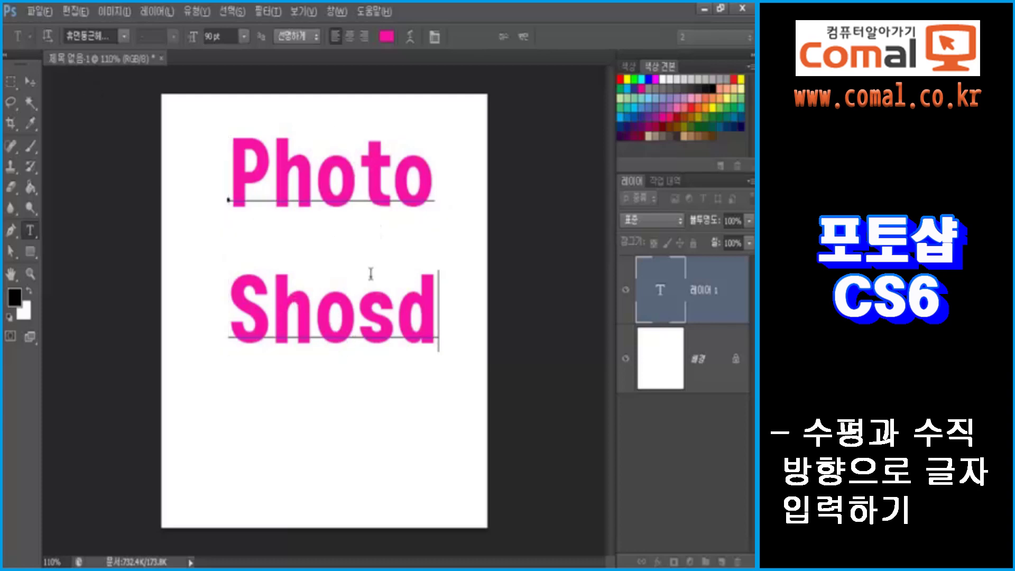
click(68, 13)
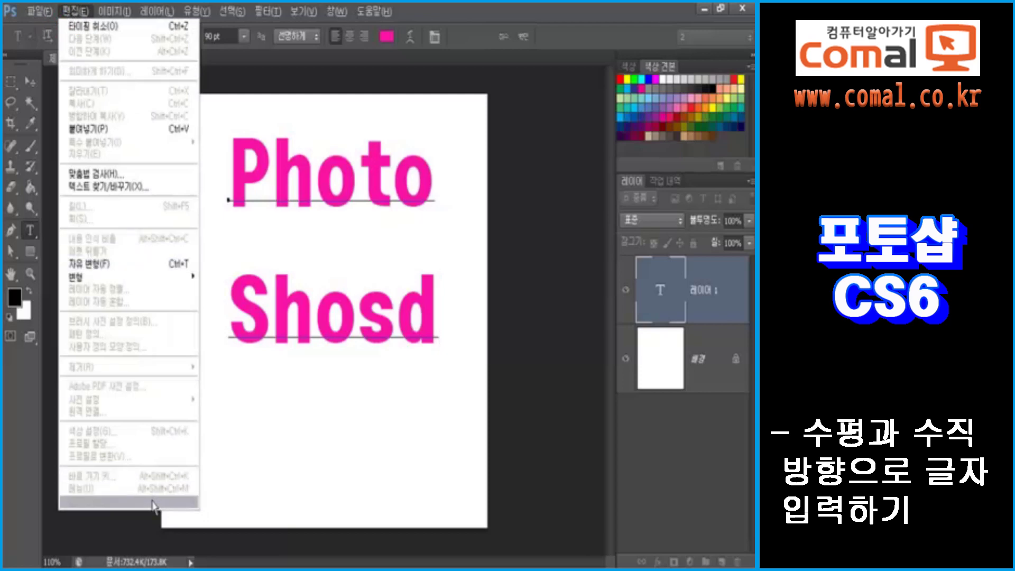
click(229, 497)
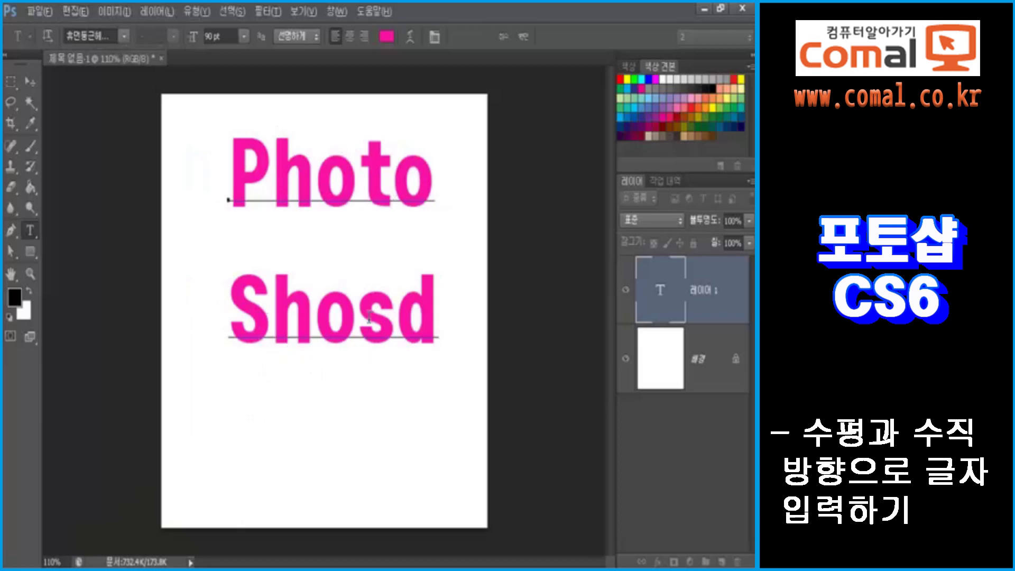
click(523, 36)
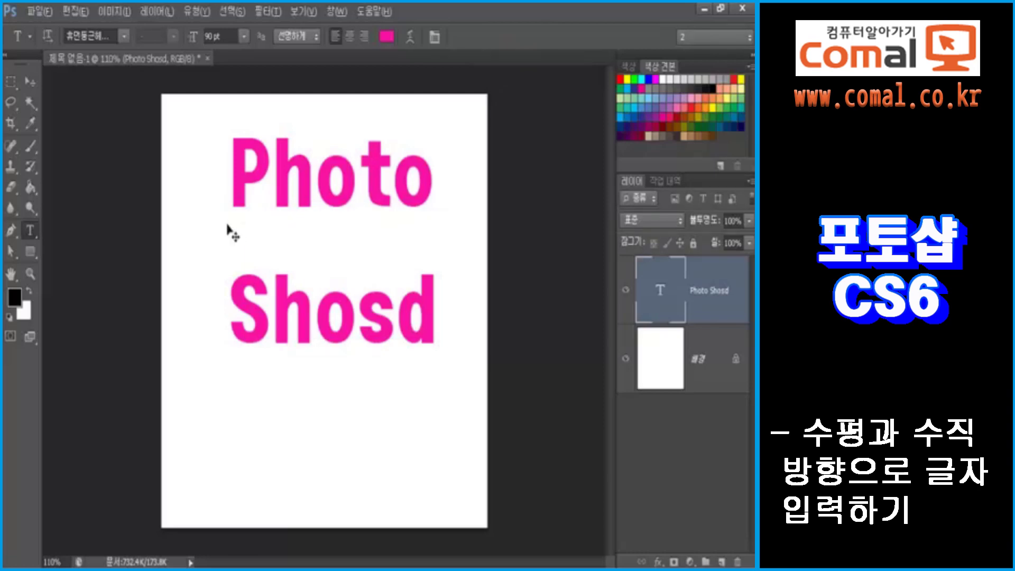
In the 문자 (Type) preferences, switch 글꼴 이름을 영어로 표시 on and back off, and disable 누락된 글리프 보호 사용.
key(ctrl+k)
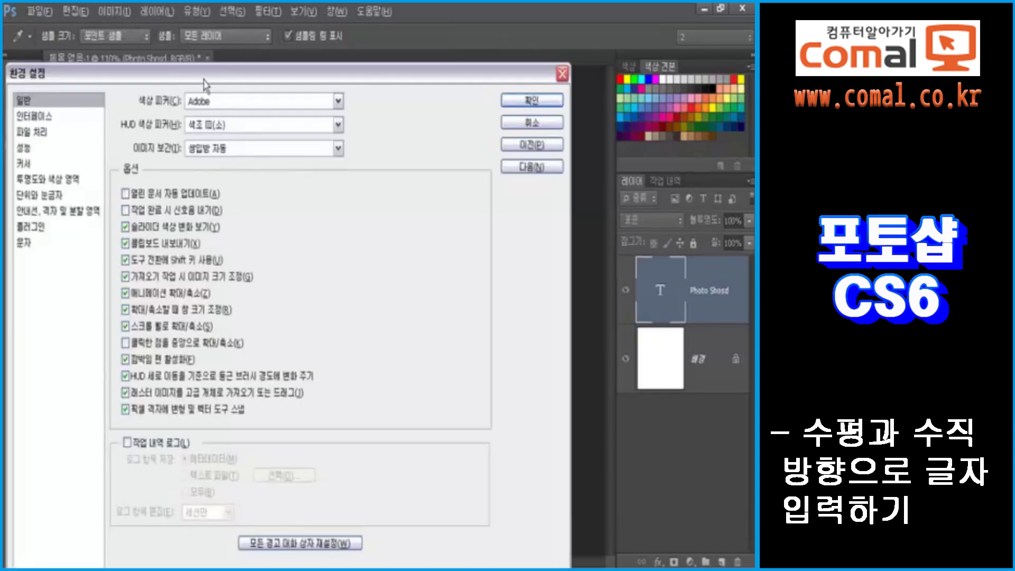
drag(204, 79, 269, 33)
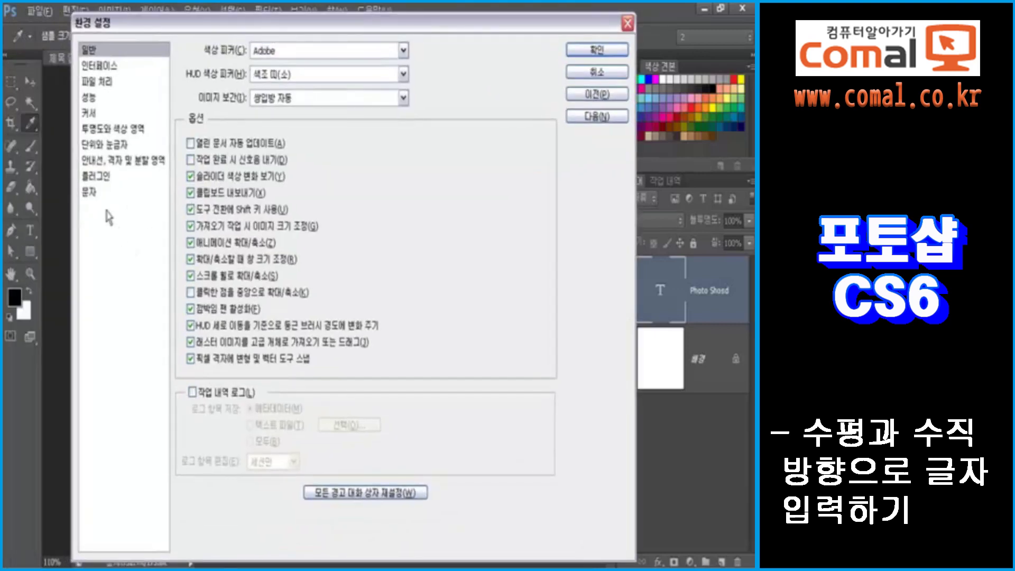
click(94, 195)
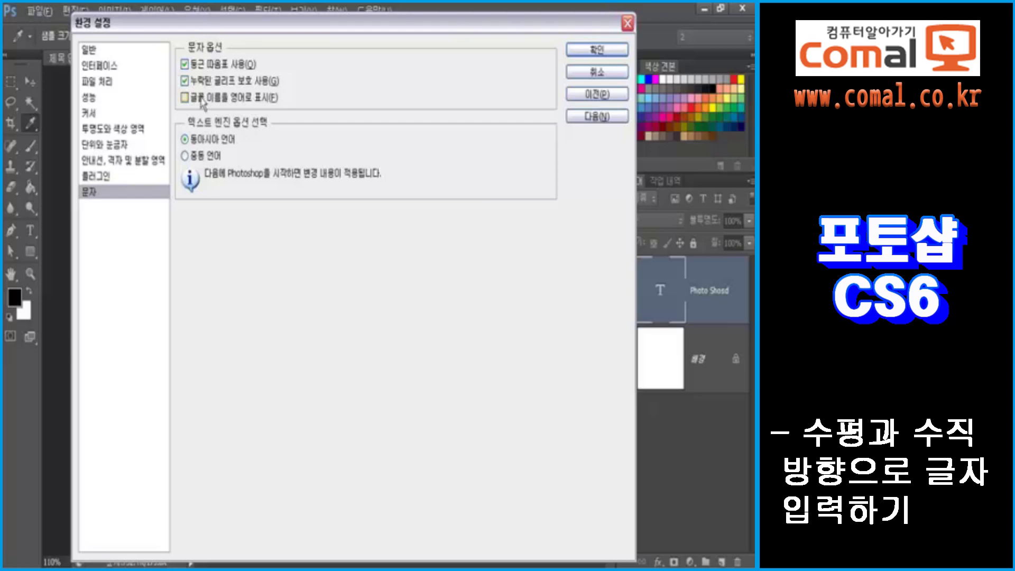
click(186, 100)
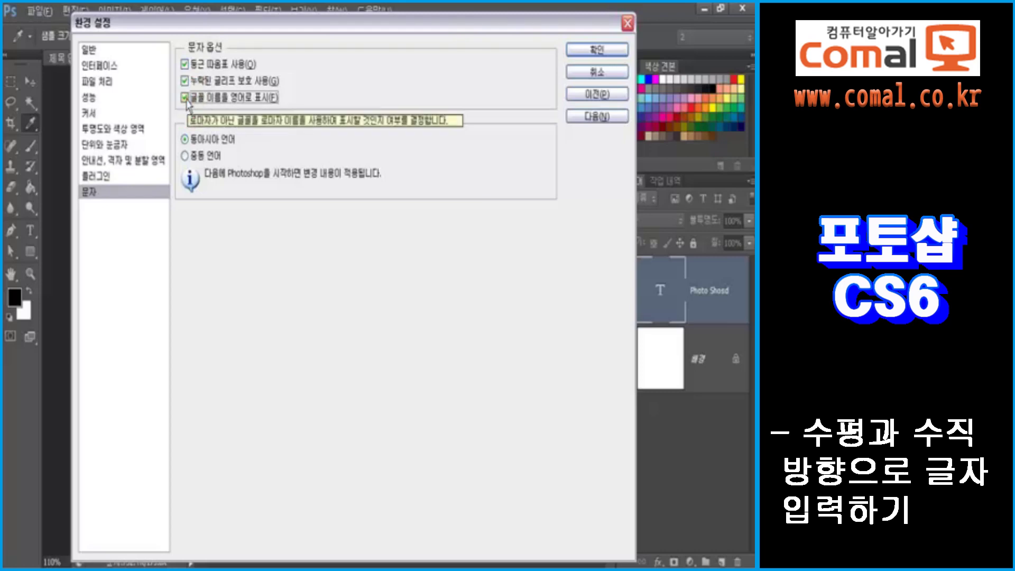
click(186, 98)
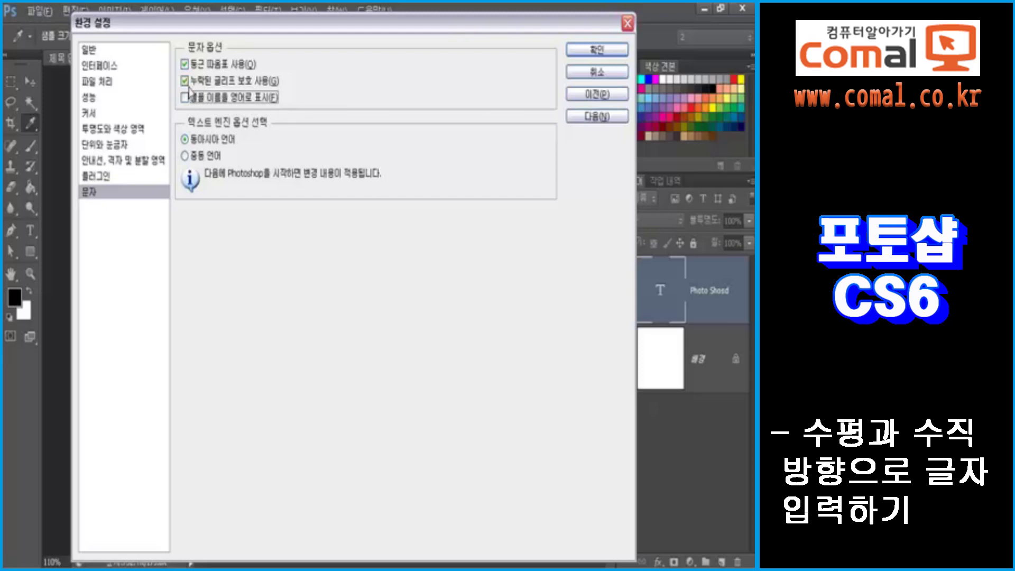
click(185, 81)
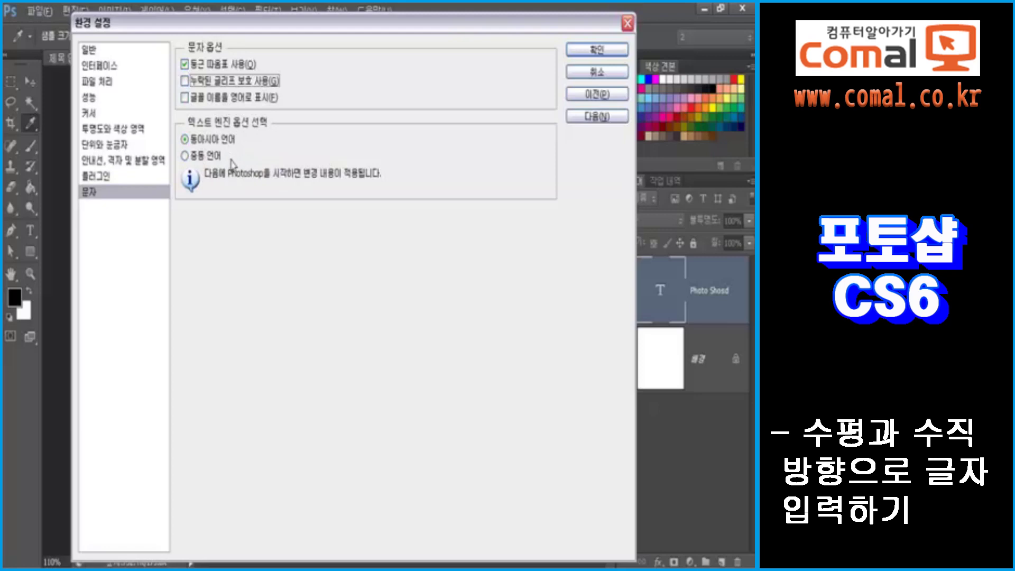
click(578, 51)
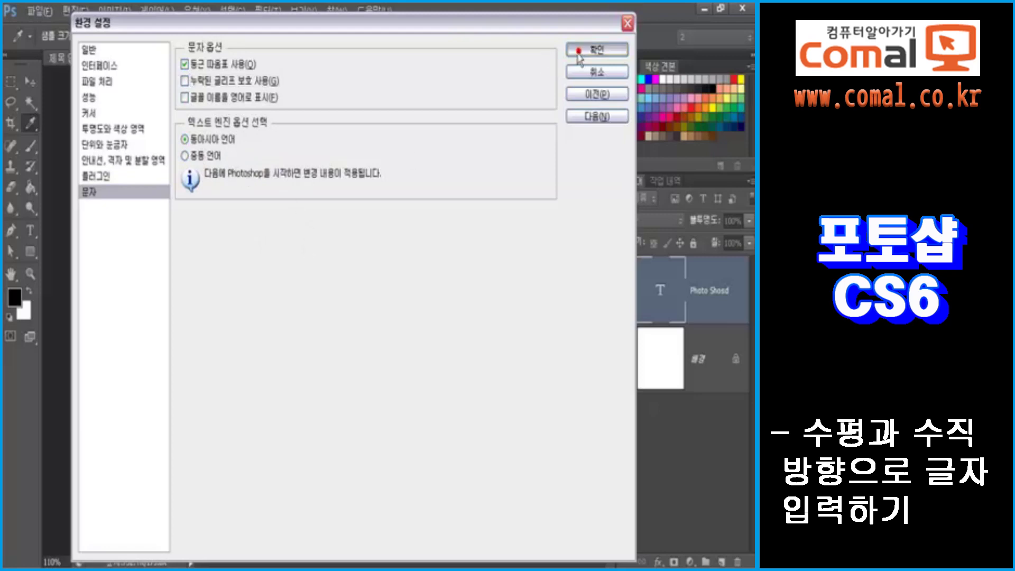